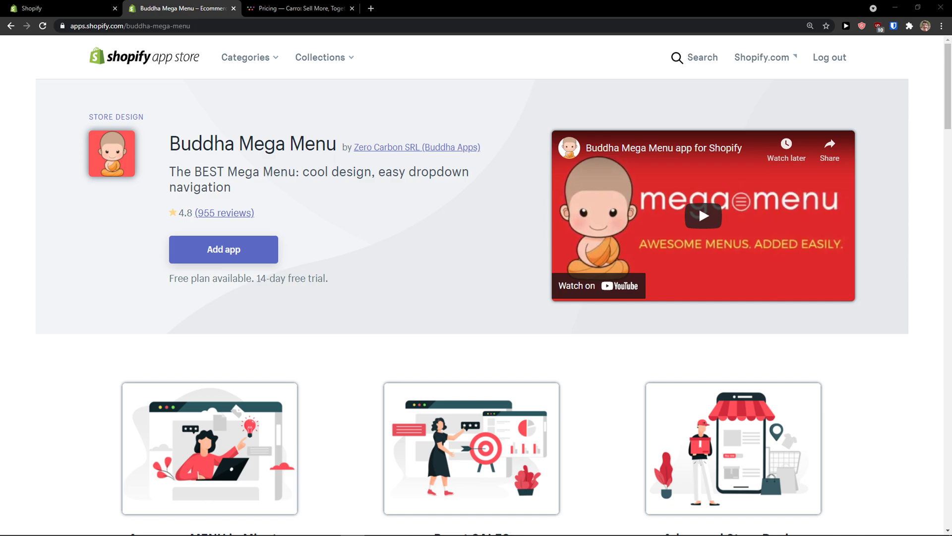
Add Buddha Mega Menu to the store from its App Store listing.
{"action": "scroll", "coordinate": [234, 372], "scroll_direction": "down", "scroll_amount": 2}
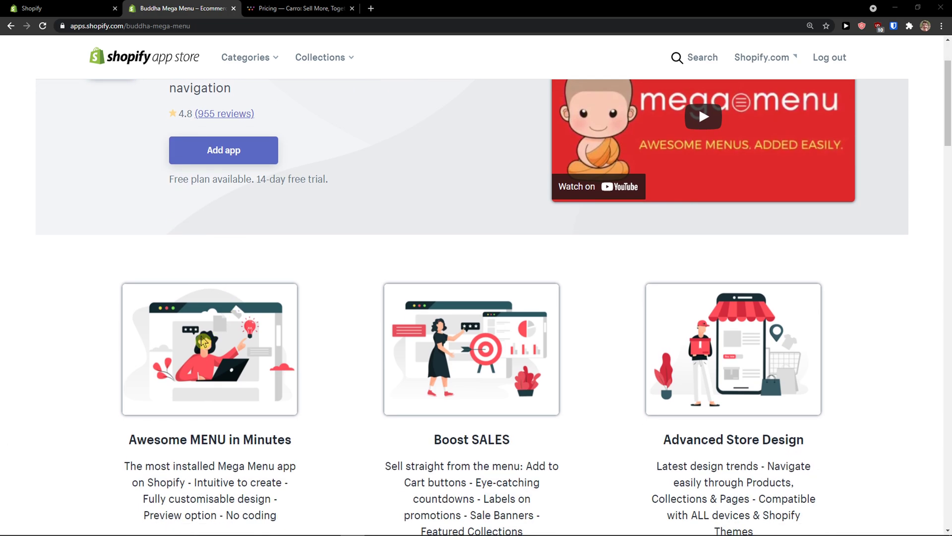
{"action": "scroll", "coordinate": [139, 340], "scroll_direction": "up", "scroll_amount": 2}
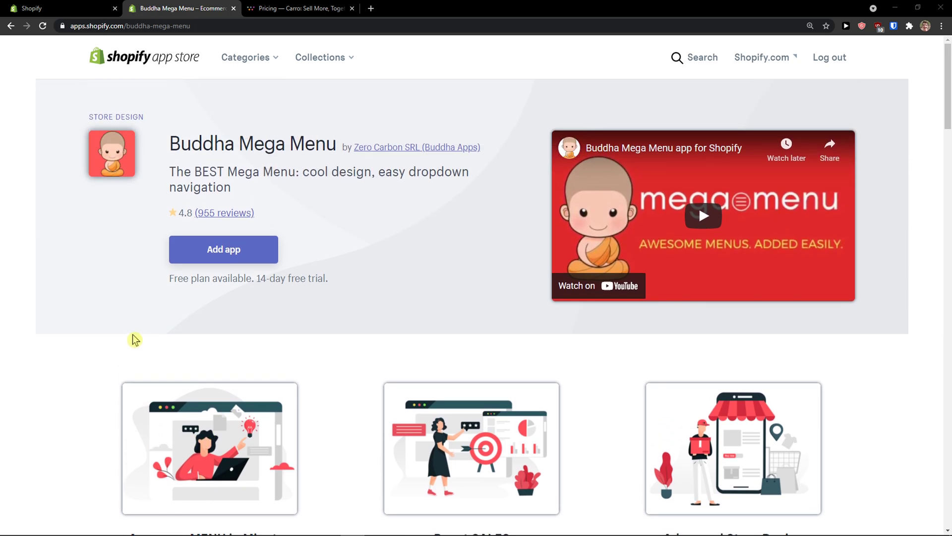
{"action": "scroll", "coordinate": [133, 338], "scroll_direction": "down", "scroll_amount": 1}
{"action": "scroll", "coordinate": [132, 339], "scroll_direction": "up", "scroll_amount": 1}
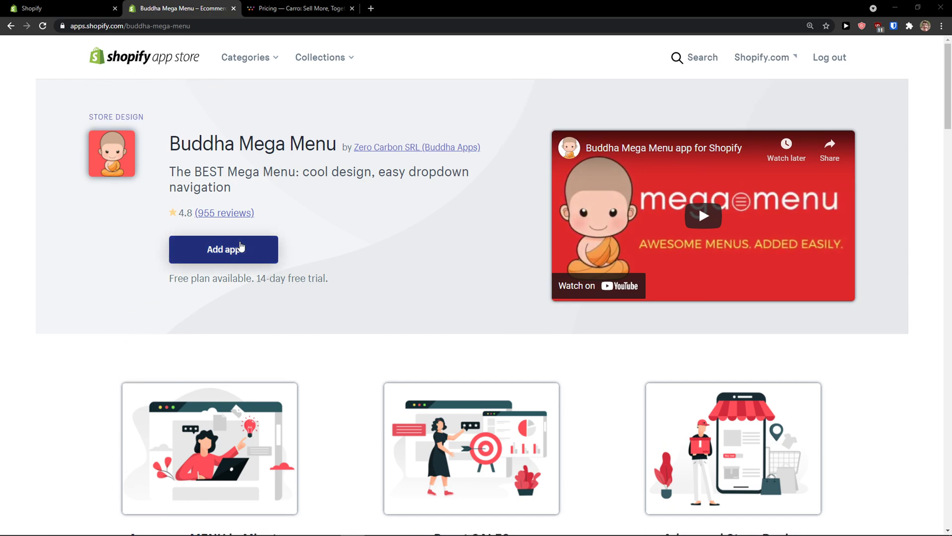
{"action": "left_click", "coordinate": [247, 252]}
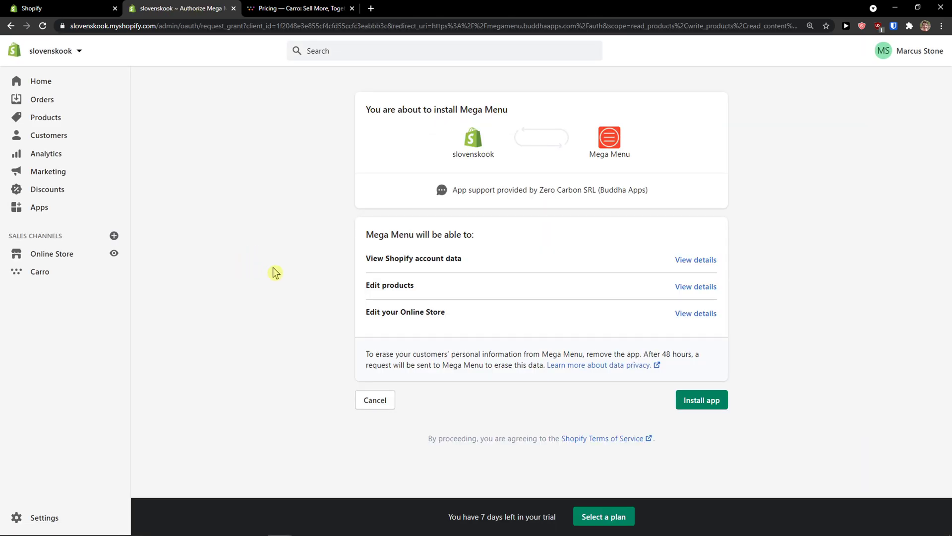
Review the requested permissions and install Mega Menu on the store.
{"action": "left_click_drag", "start_coordinate": [354, 108], "coordinate": [568, 124]}
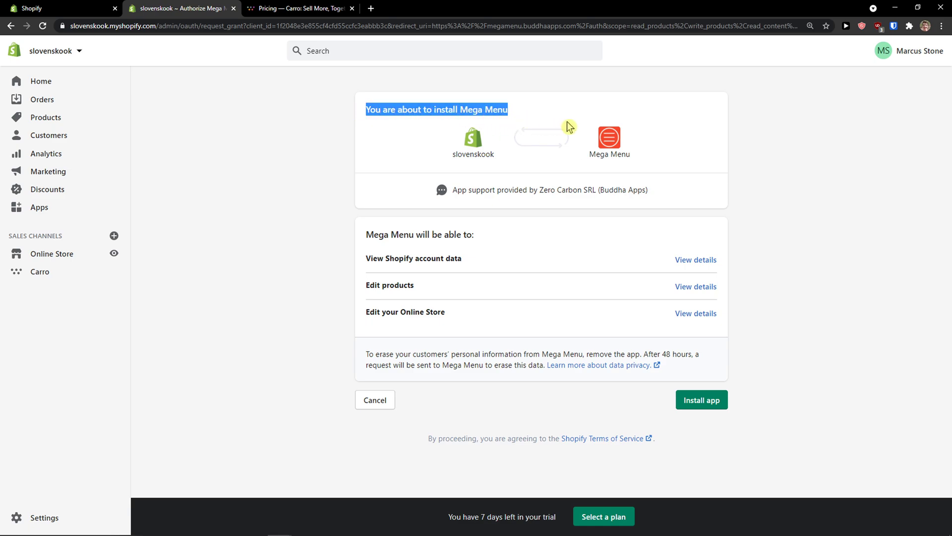
{"action": "left_click", "coordinate": [699, 405]}
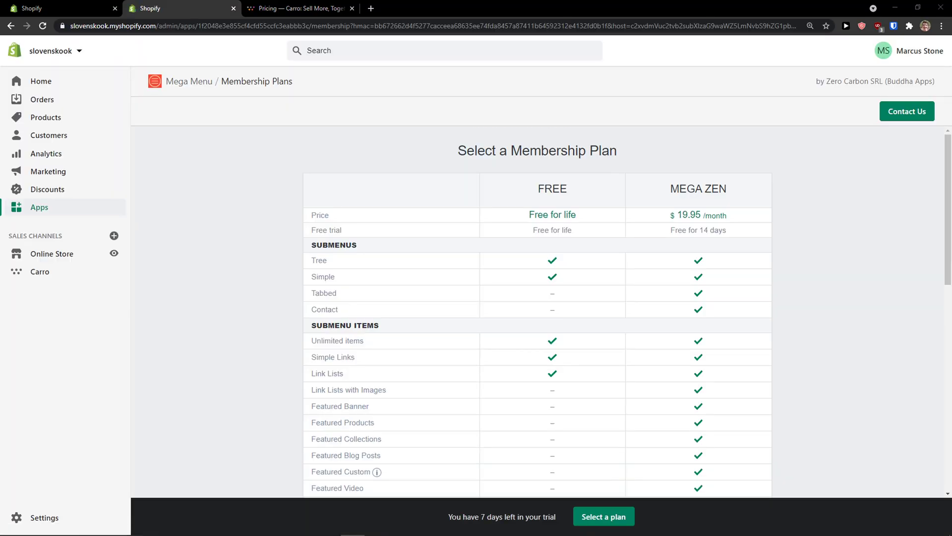
Tick the terms checkbox and pick the FREE plan in the Membership Plans table.
{"action": "scroll", "coordinate": [395, 430], "scroll_direction": "down", "scroll_amount": 2}
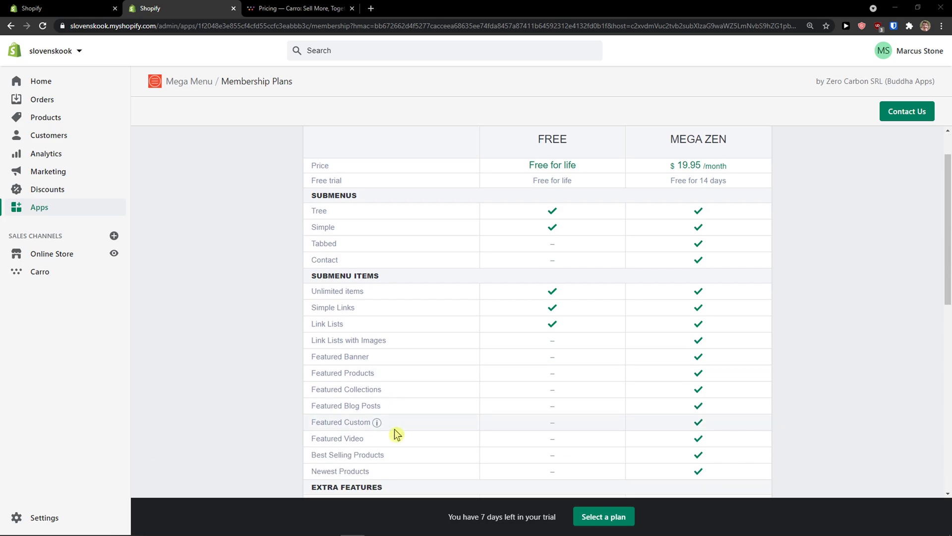
{"action": "scroll", "coordinate": [392, 429], "scroll_direction": "up", "scroll_amount": 2}
{"action": "scroll", "coordinate": [446, 409], "scroll_direction": "down", "scroll_amount": 1}
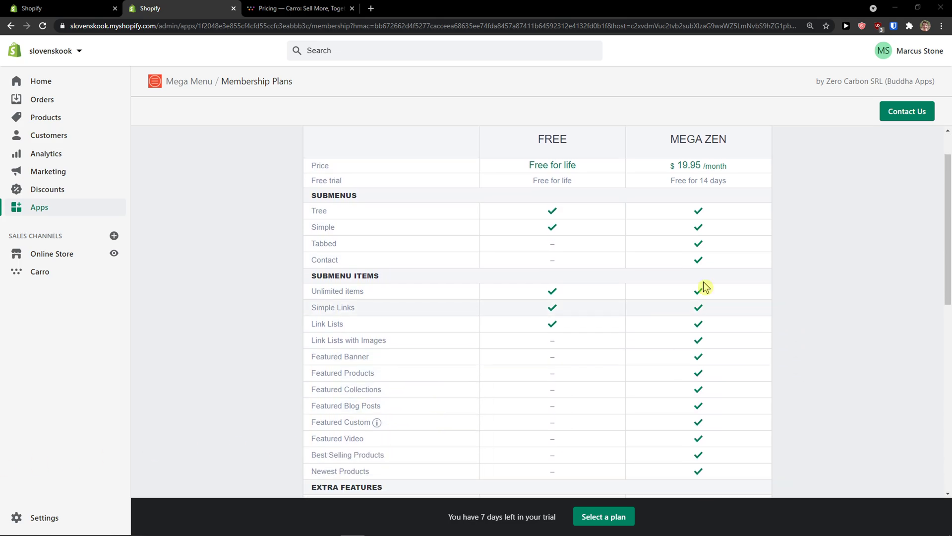
{"action": "scroll", "coordinate": [551, 208], "scroll_direction": "down", "scroll_amount": 9}
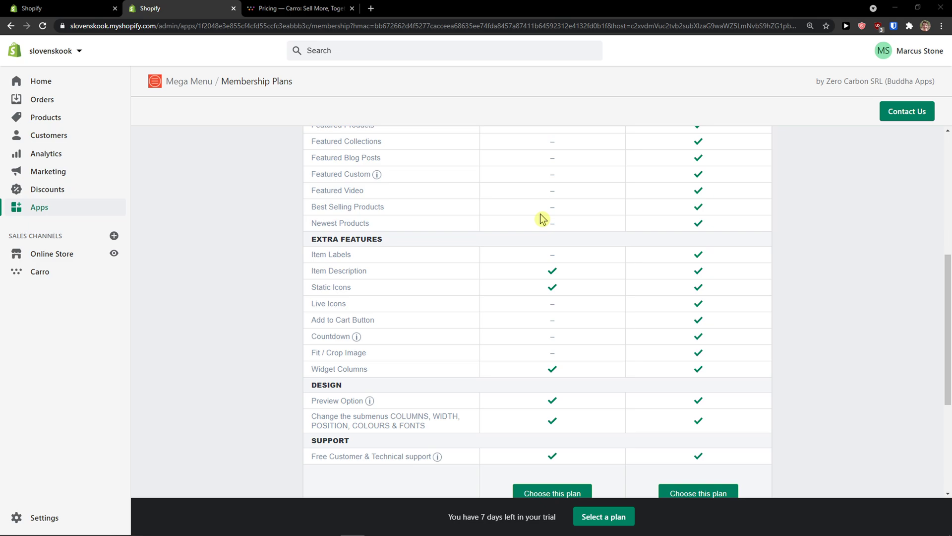
{"action": "left_click", "coordinate": [382, 340]}
{"action": "scroll", "coordinate": [436, 282], "scroll_direction": "up", "scroll_amount": 9}
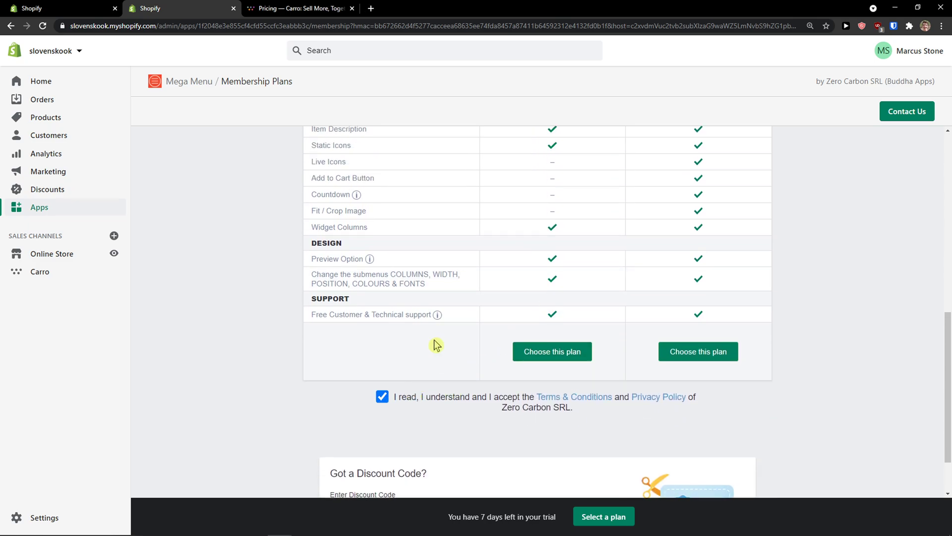
{"action": "scroll", "coordinate": [495, 344], "scroll_direction": "down", "scroll_amount": 4}
{"action": "scroll", "coordinate": [496, 344], "scroll_direction": "down", "scroll_amount": 3}
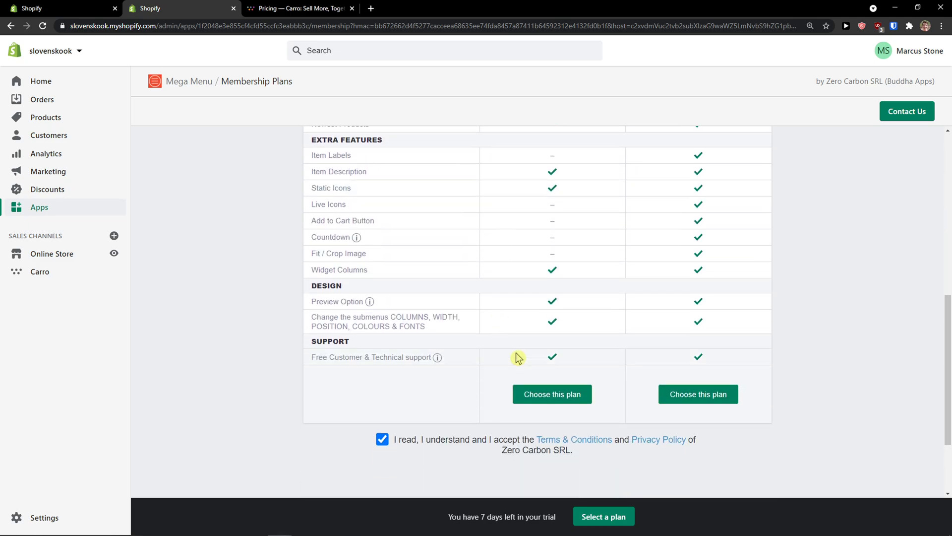
{"action": "left_click", "coordinate": [552, 394]}
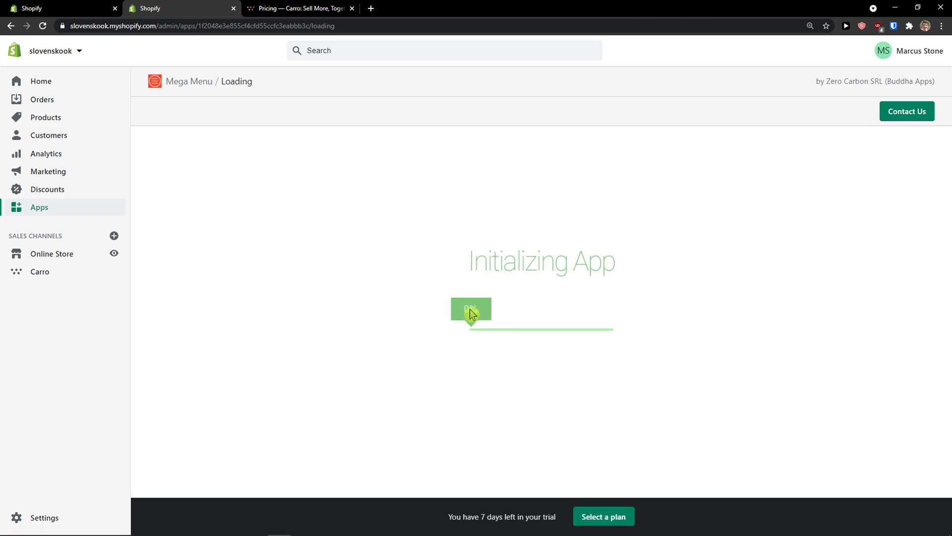
Wait for the Initializing App progress to finish and the Create your menu editor to load.
{"action": "triple_click", "coordinate": [451, 242]}
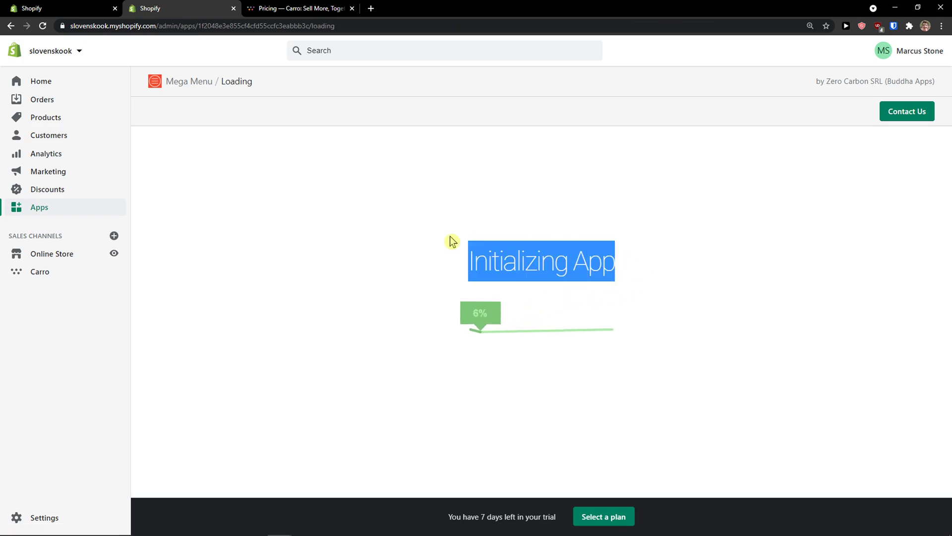
{"action": "left_click", "coordinate": [434, 243]}
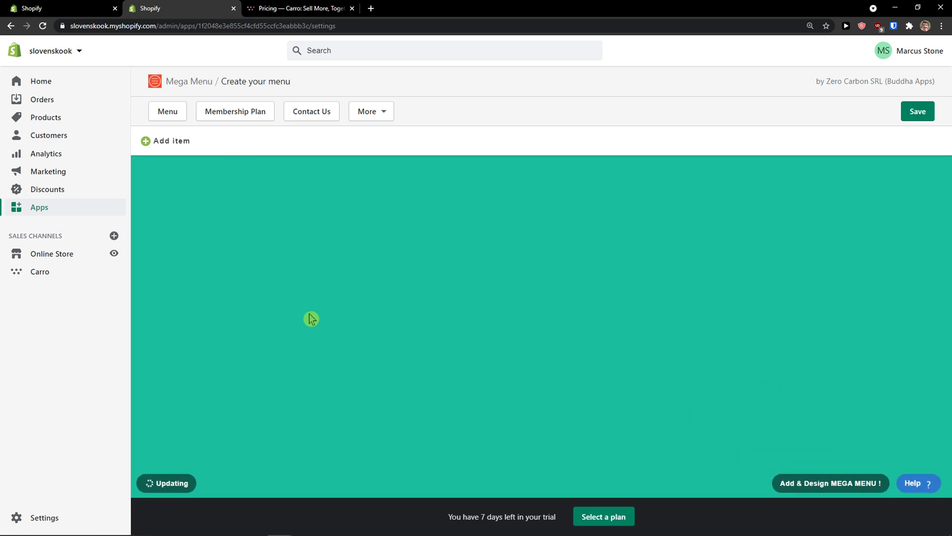
Start a new menu item with the globe static icon and the name WORLD.
{"action": "left_click", "coordinate": [165, 142]}
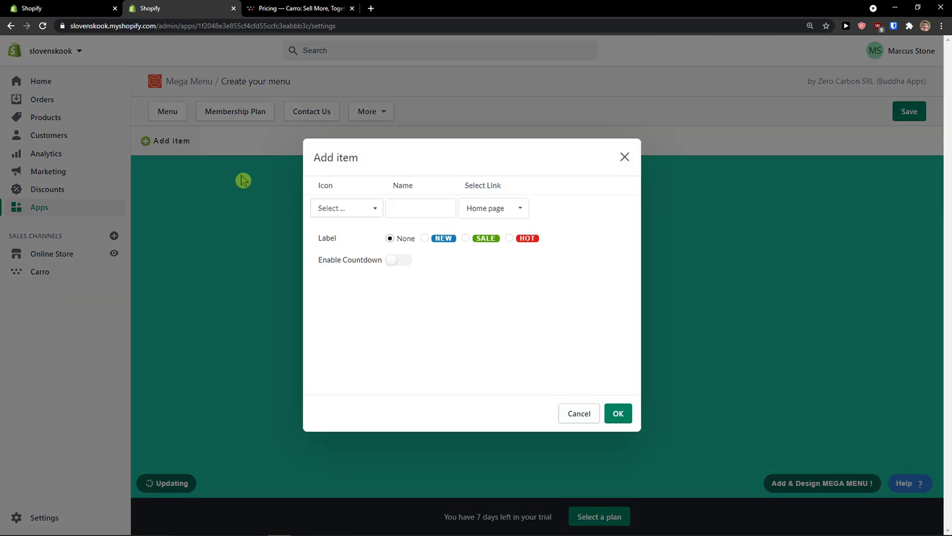
{"action": "left_click", "coordinate": [376, 210]}
{"action": "mouse_move", "coordinate": [361, 227]}
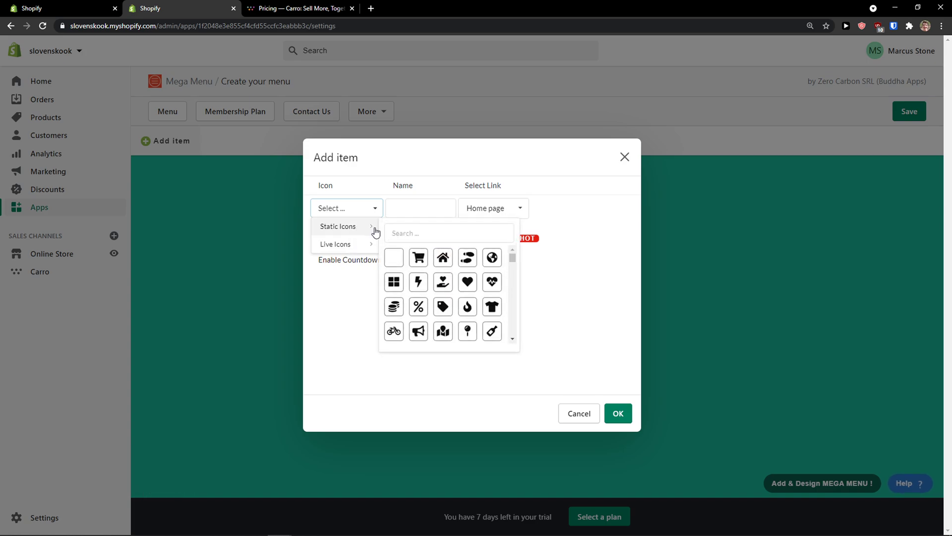
{"action": "left_click", "coordinate": [491, 258]}
{"action": "left_click", "coordinate": [418, 212]}
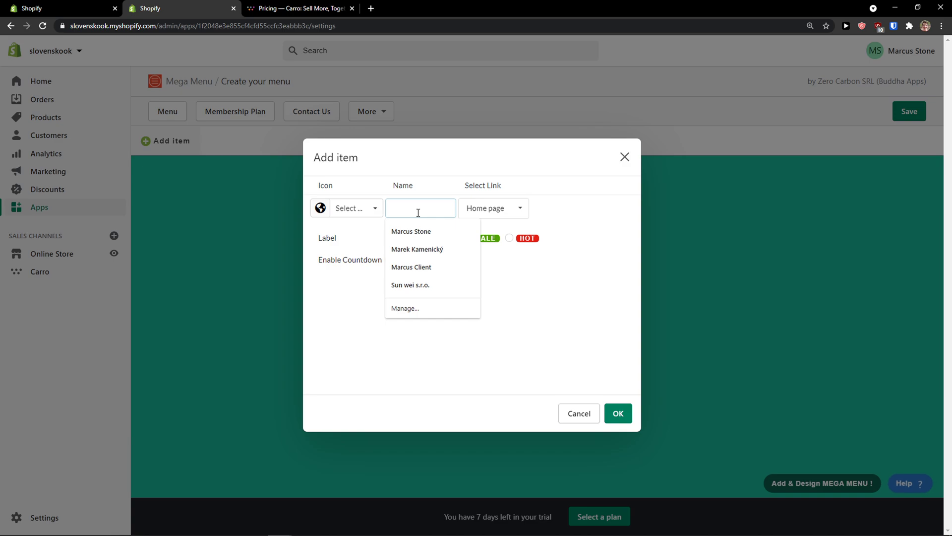
{"action": "type", "text": "M"}
{"action": "key", "text": "BackSpace"}
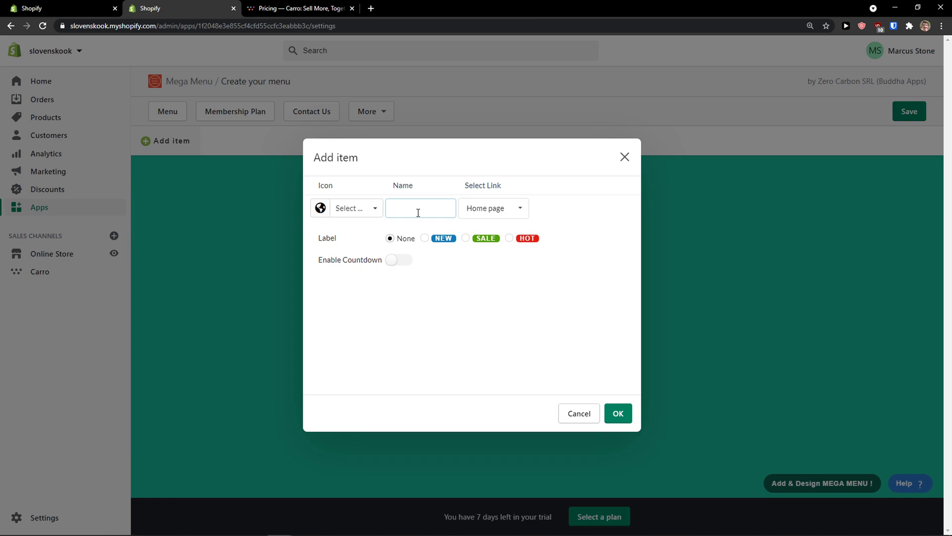
{"action": "type", "text": "WORLD"}
Keep WORLD's Home page link, with the None label and countdown off.
{"action": "left_click", "coordinate": [485, 210]}
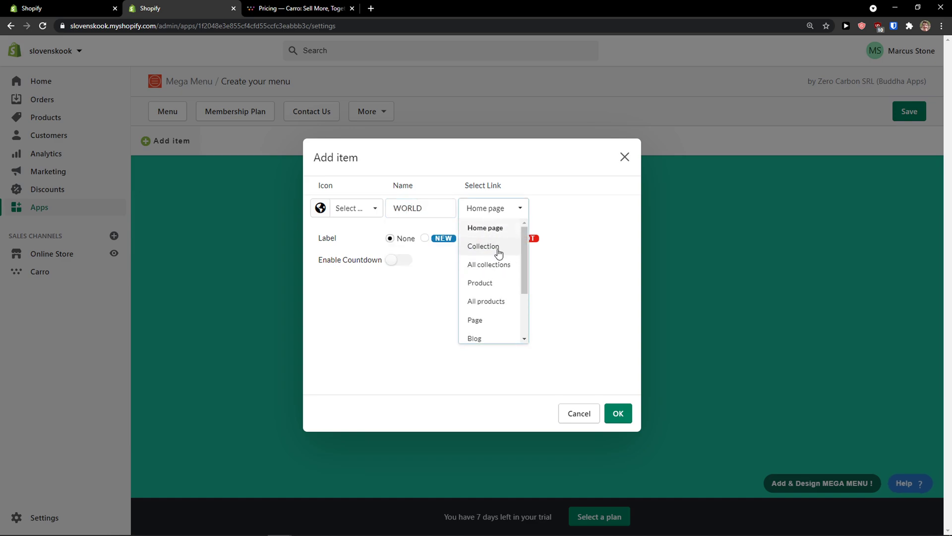
{"action": "scroll", "coordinate": [495, 256], "scroll_direction": "down", "scroll_amount": 3}
{"action": "scroll", "coordinate": [492, 288], "scroll_direction": "up", "scroll_amount": 3}
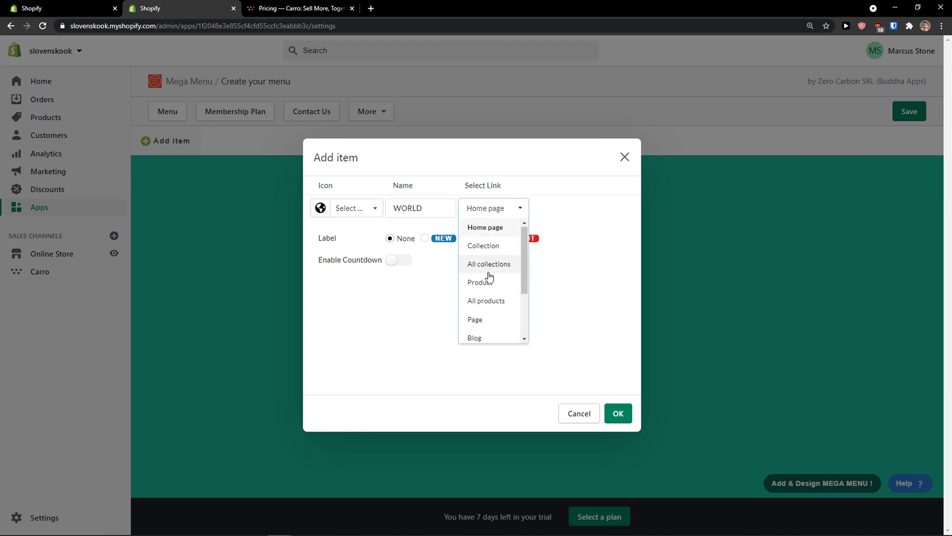
{"action": "scroll", "coordinate": [488, 297], "scroll_direction": "down", "scroll_amount": 3}
{"action": "scroll", "coordinate": [489, 279], "scroll_direction": "up", "scroll_amount": 3}
{"action": "left_click", "coordinate": [486, 228]}
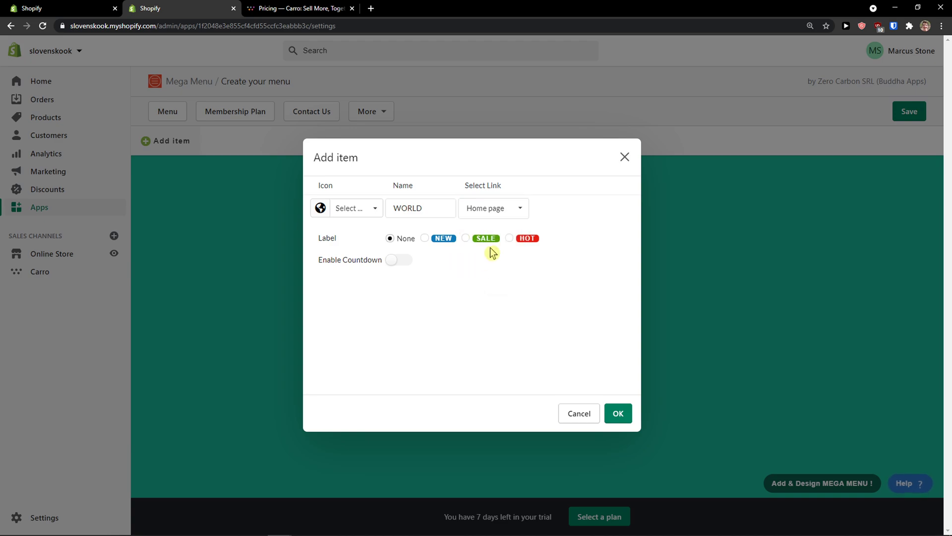
{"action": "left_click", "coordinate": [425, 238]}
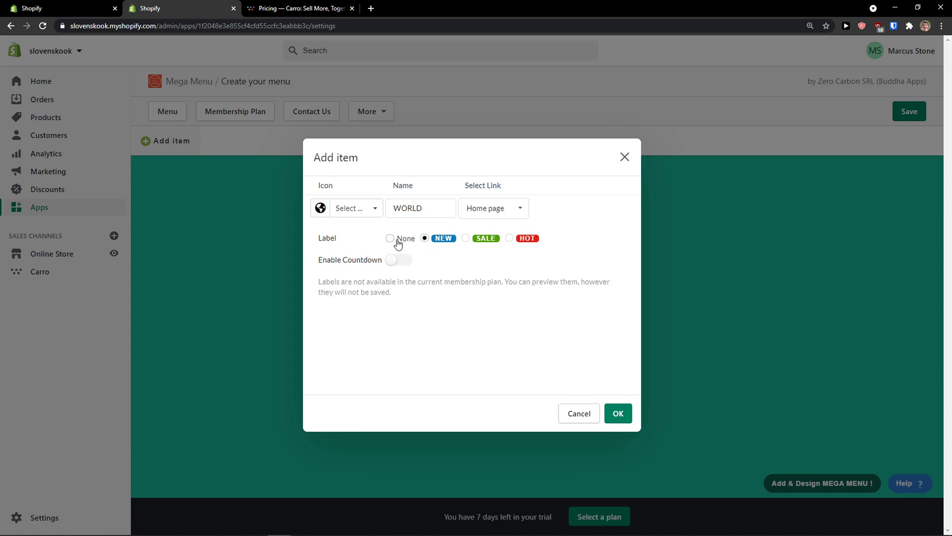
{"action": "left_click", "coordinate": [398, 240]}
{"action": "left_click", "coordinate": [403, 260]}
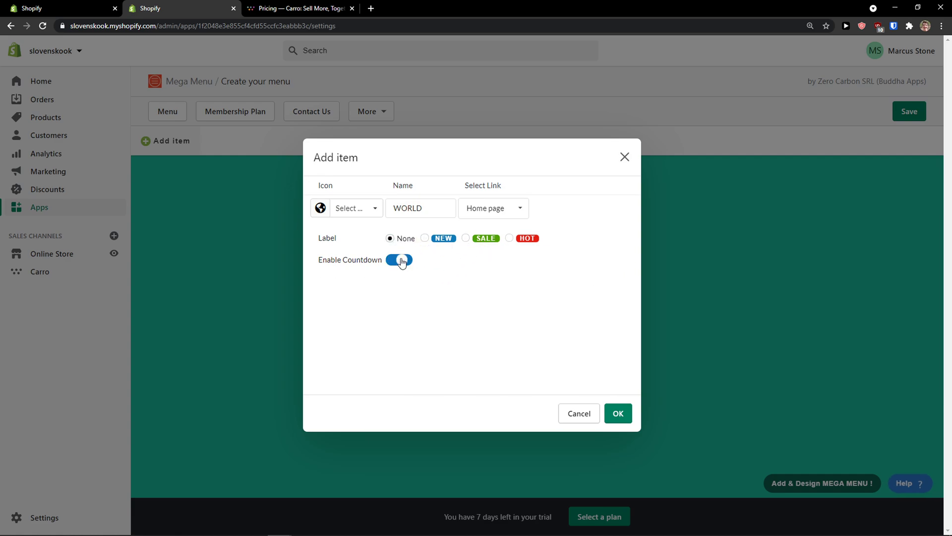
{"action": "left_click", "coordinate": [399, 261]}
Add WORLD to the menu, test dragging it, and reload the menu editor.
{"action": "left_click", "coordinate": [618, 414]}
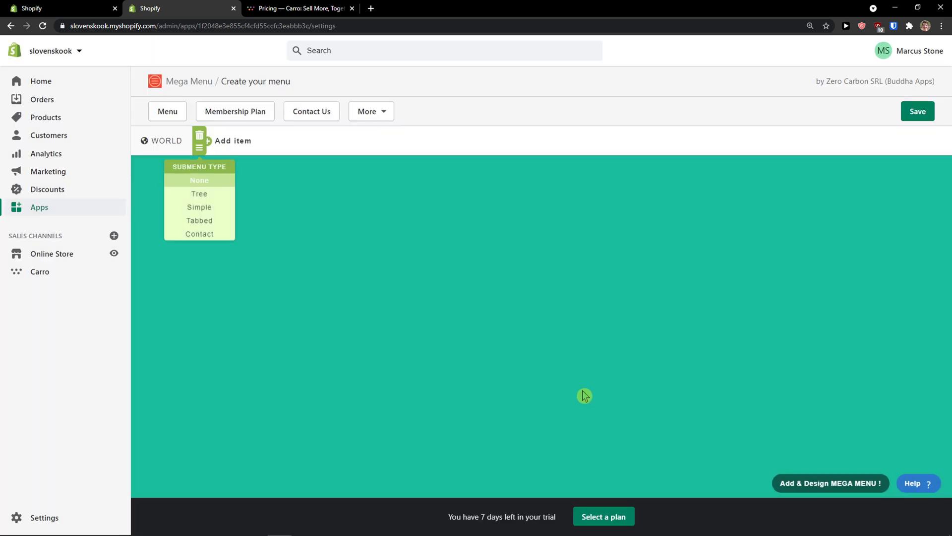
{"action": "mouse_move", "coordinate": [200, 148]}
{"action": "left_click", "coordinate": [180, 252]}
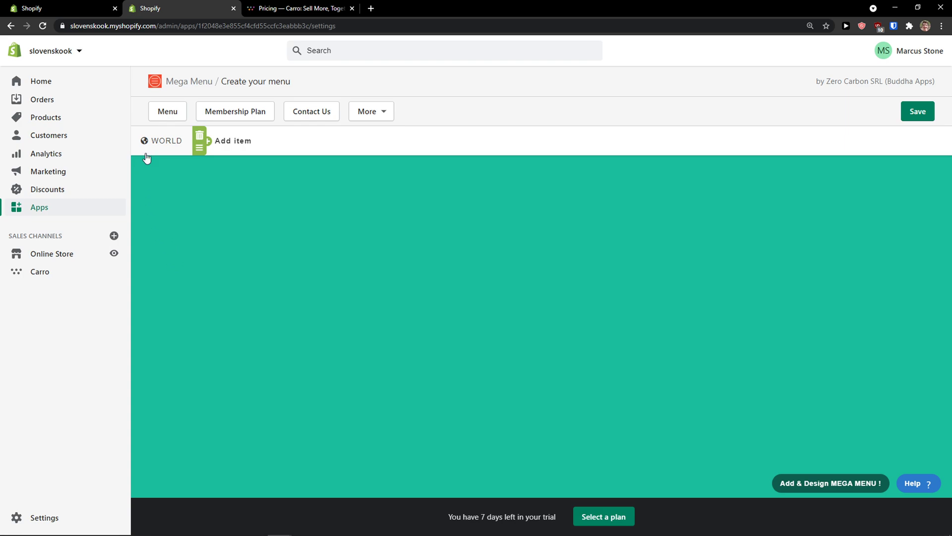
{"action": "mouse_move", "coordinate": [157, 150]}
{"action": "left_mouse_down"}
{"action": "mouse_move", "coordinate": [255, 146]}
{"action": "mouse_move", "coordinate": [159, 142]}
{"action": "left_mouse_up"}
{"action": "left_click", "coordinate": [473, 257]}
{"action": "left_click", "coordinate": [167, 114]}
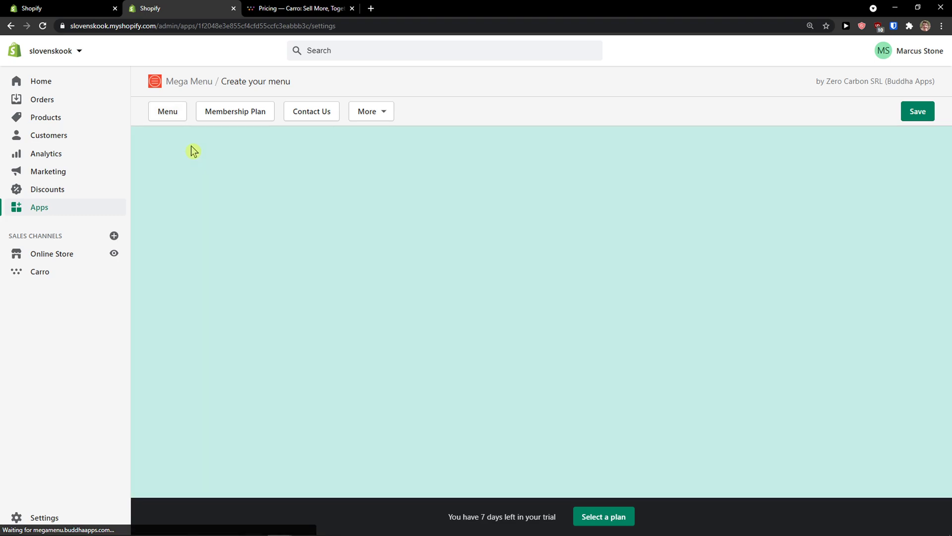
Preview the Tabbed and Contact submenu layouts for WORLD, dismissing the won't-apply notices.
{"action": "left_click", "coordinate": [218, 150]}
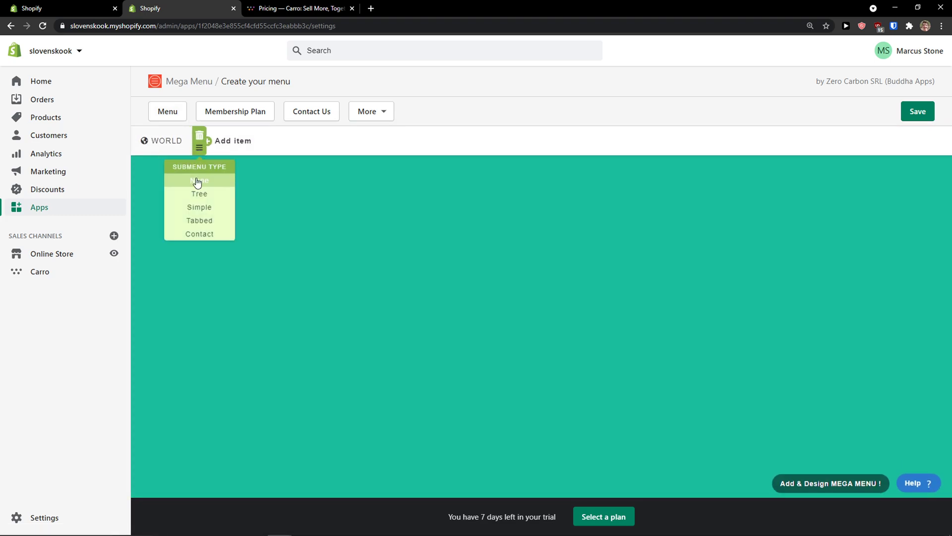
{"action": "left_click", "coordinate": [208, 219]}
{"action": "left_click", "coordinate": [203, 220]}
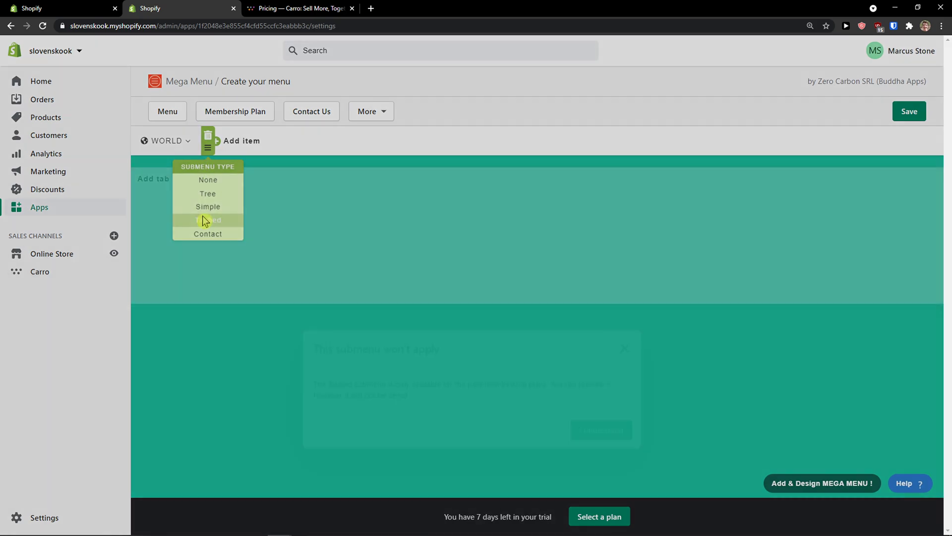
{"action": "left_click", "coordinate": [622, 243]}
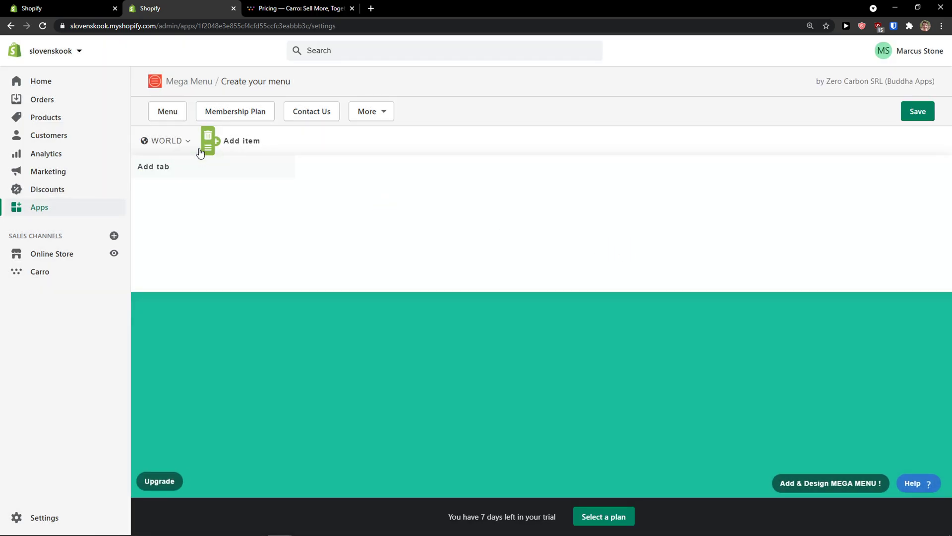
{"action": "left_click", "coordinate": [220, 188]}
{"action": "left_click", "coordinate": [208, 166]}
{"action": "left_click", "coordinate": [203, 235]}
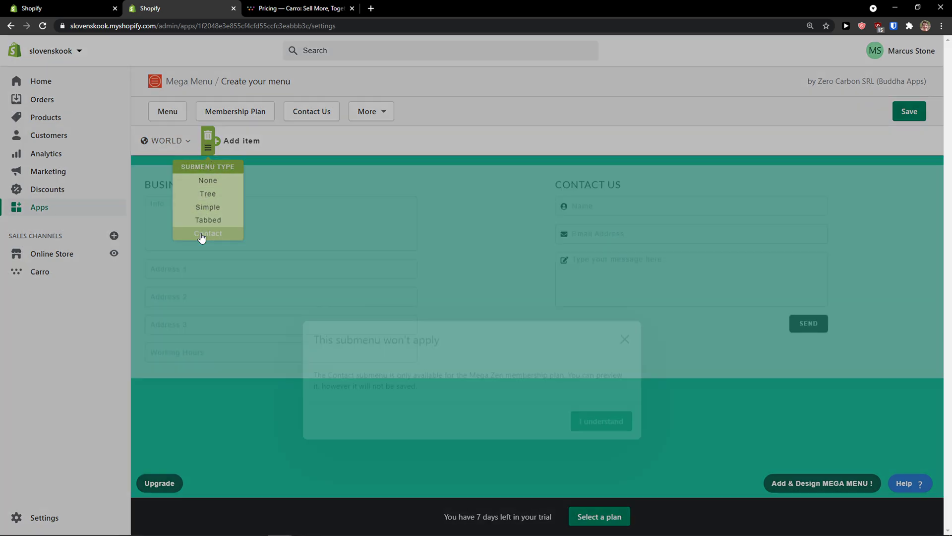
{"action": "left_click", "coordinate": [625, 245]}
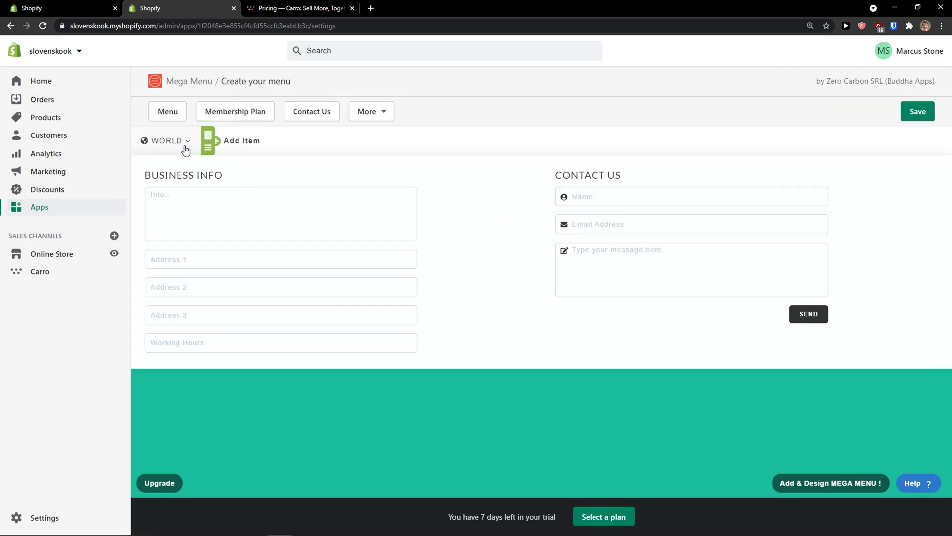
Switch WORLD's submenu type to Simple and cancel an attempted widget item.
{"action": "left_click", "coordinate": [208, 148]}
{"action": "left_click", "coordinate": [208, 181]}
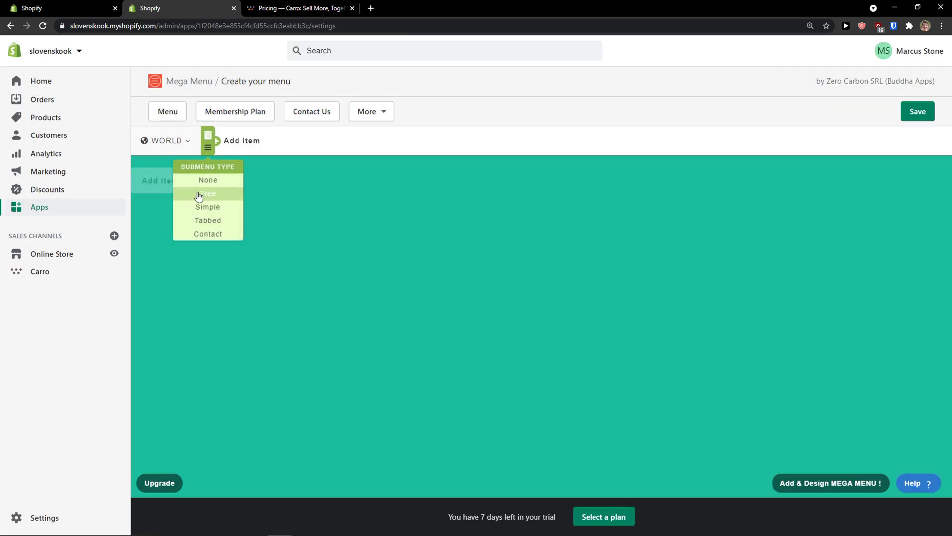
{"action": "left_click", "coordinate": [189, 145]}
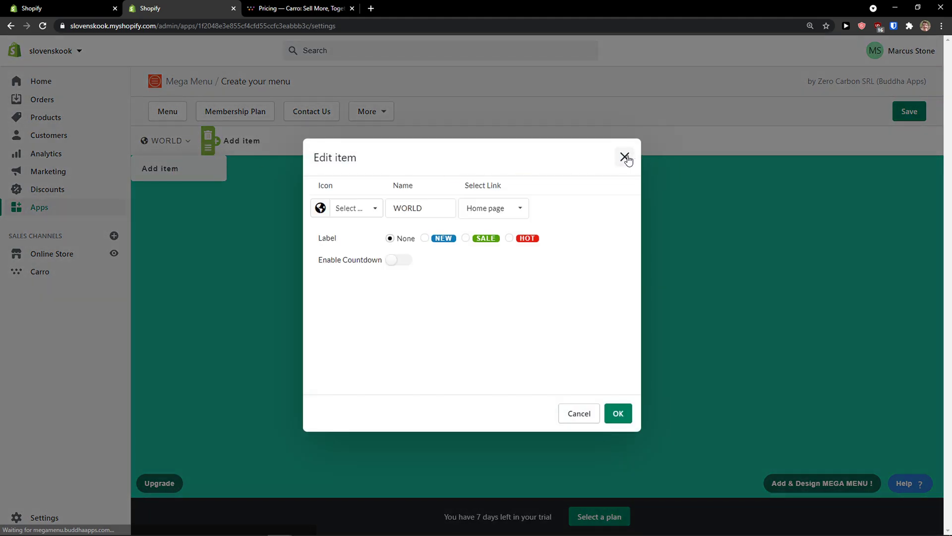
{"action": "left_click", "coordinate": [625, 156]}
{"action": "left_click", "coordinate": [208, 148]}
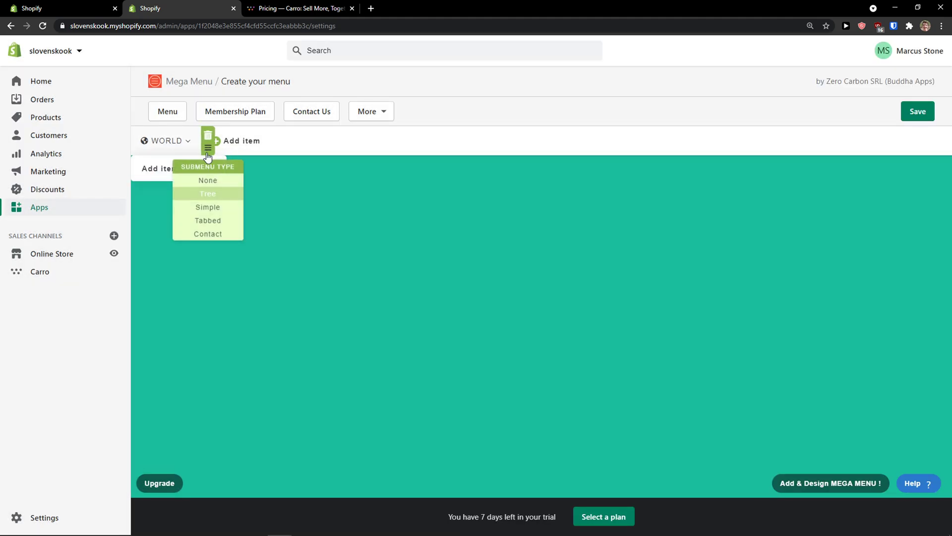
{"action": "left_click", "coordinate": [208, 206]}
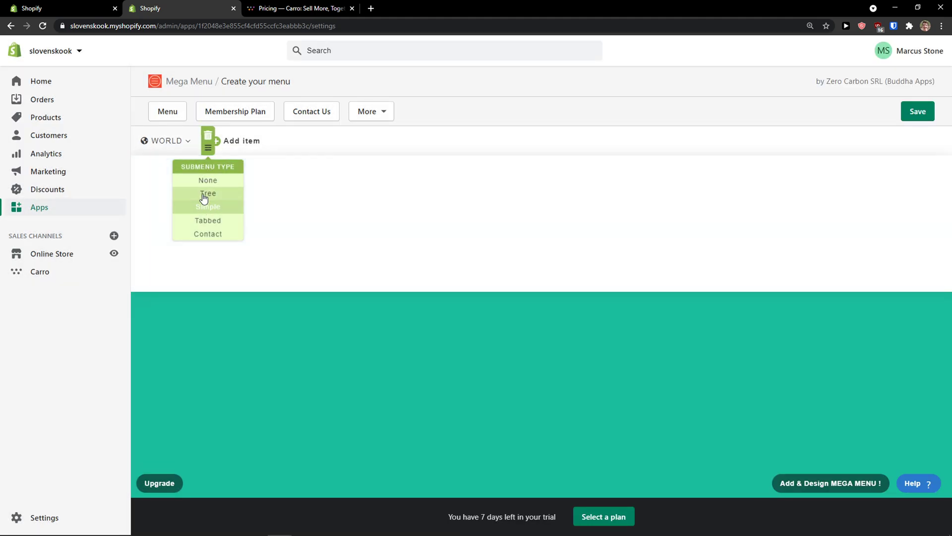
{"action": "left_click", "coordinate": [204, 157]}
{"action": "left_click", "coordinate": [173, 234]}
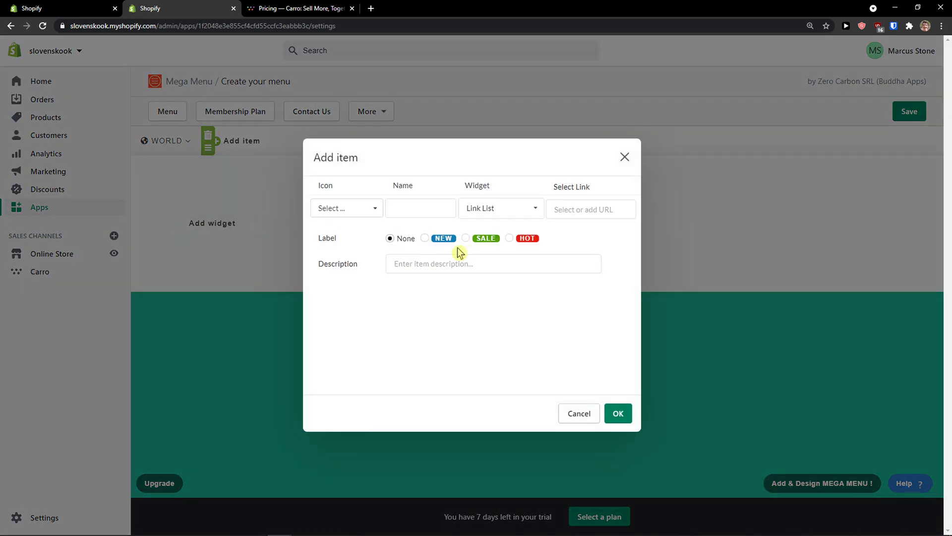
{"action": "left_click", "coordinate": [634, 166]}
Set WORLD's submenu to Tree and start a PLACE item with the map-pin live icon.
{"action": "left_click", "coordinate": [208, 147]}
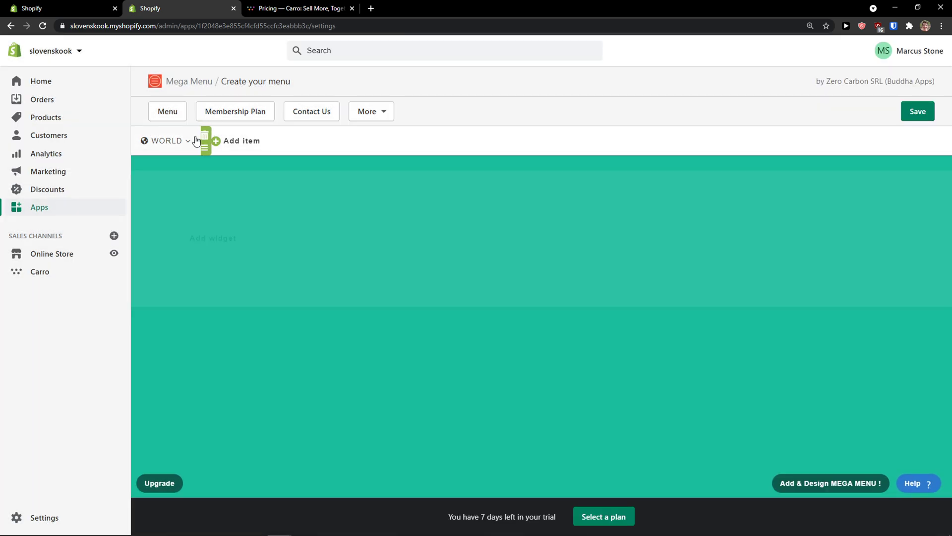
{"action": "left_click", "coordinate": [199, 194]}
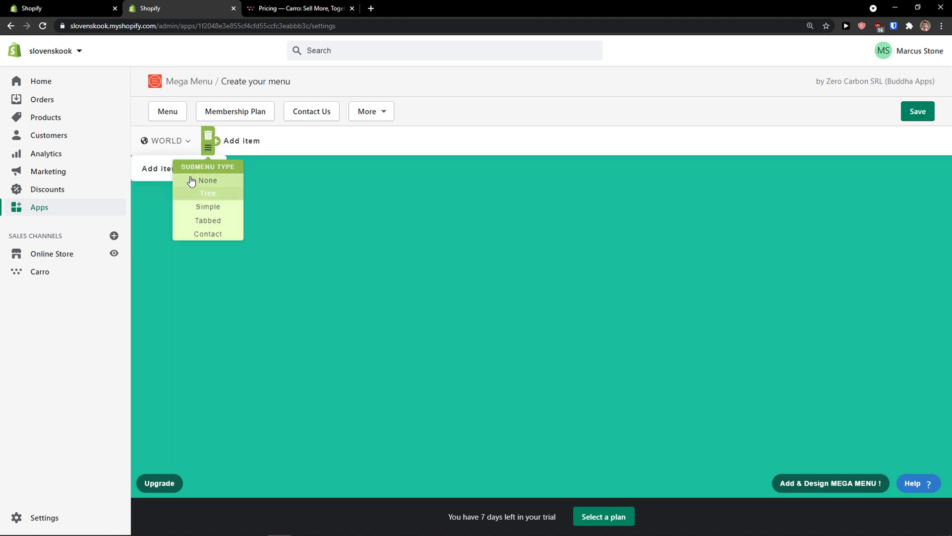
{"action": "left_click", "coordinate": [154, 171]}
{"action": "left_click", "coordinate": [366, 208]}
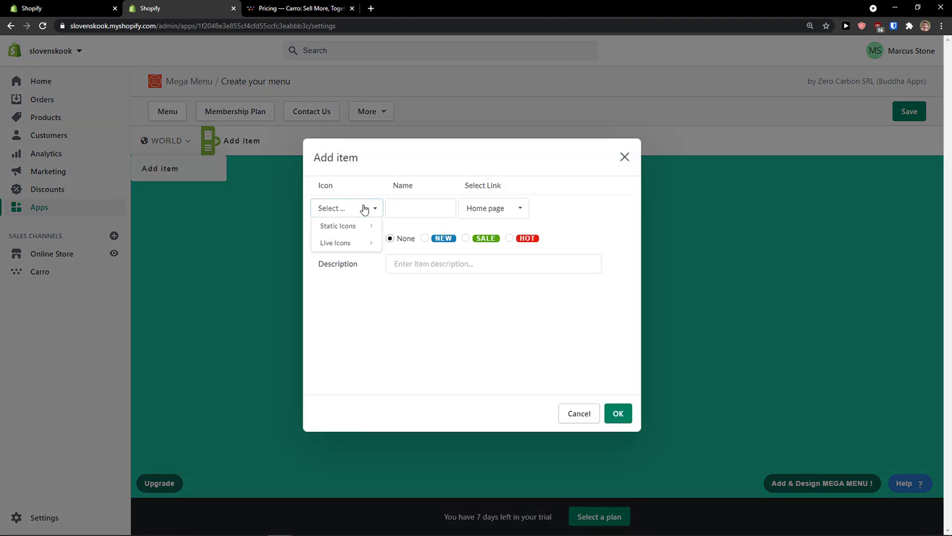
{"action": "mouse_move", "coordinate": [351, 248]}
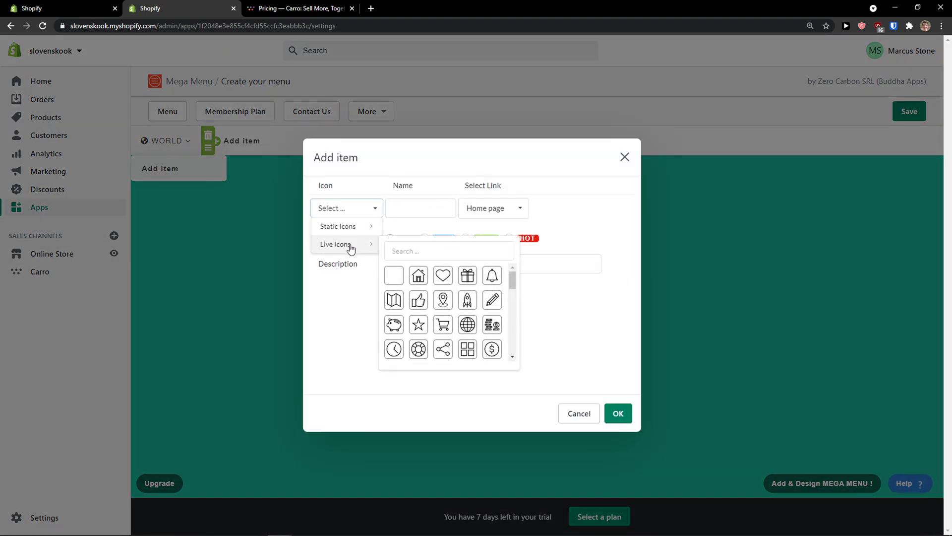
{"action": "left_click", "coordinate": [447, 306]}
{"action": "left_click", "coordinate": [416, 215]}
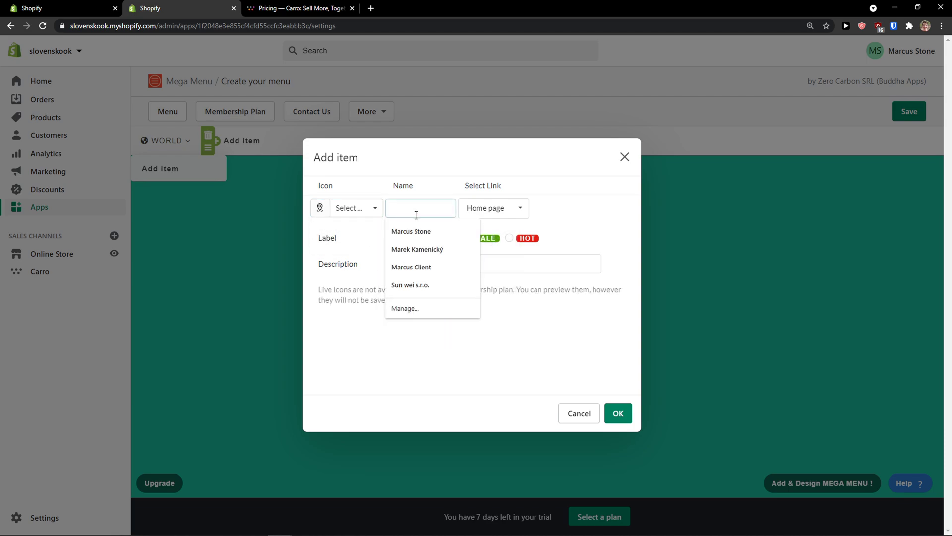
{"action": "type", "text": "PLACE"}
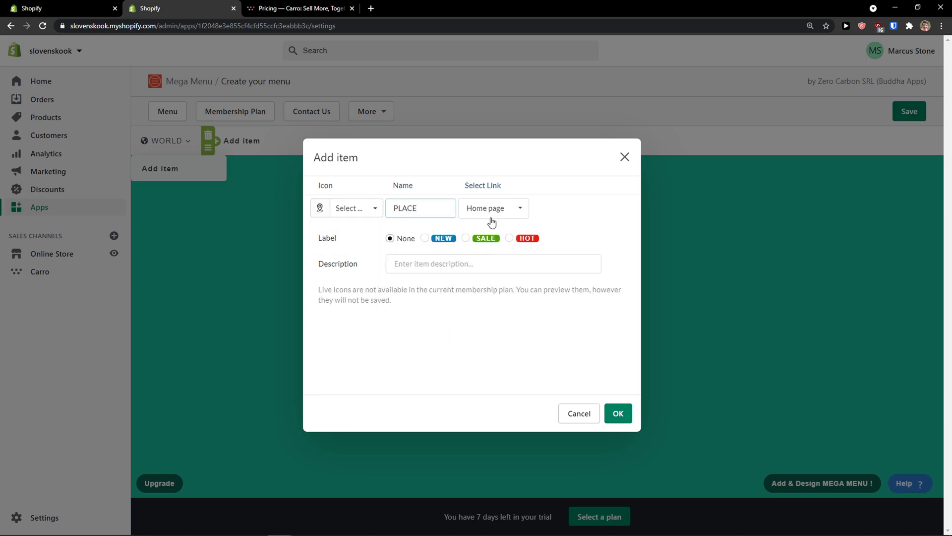
Link PLACE to the Yoda product and add it to the tree submenu.
{"action": "left_click", "coordinate": [491, 217]}
{"action": "left_click", "coordinate": [490, 279]}
{"action": "left_click", "coordinate": [546, 211]}
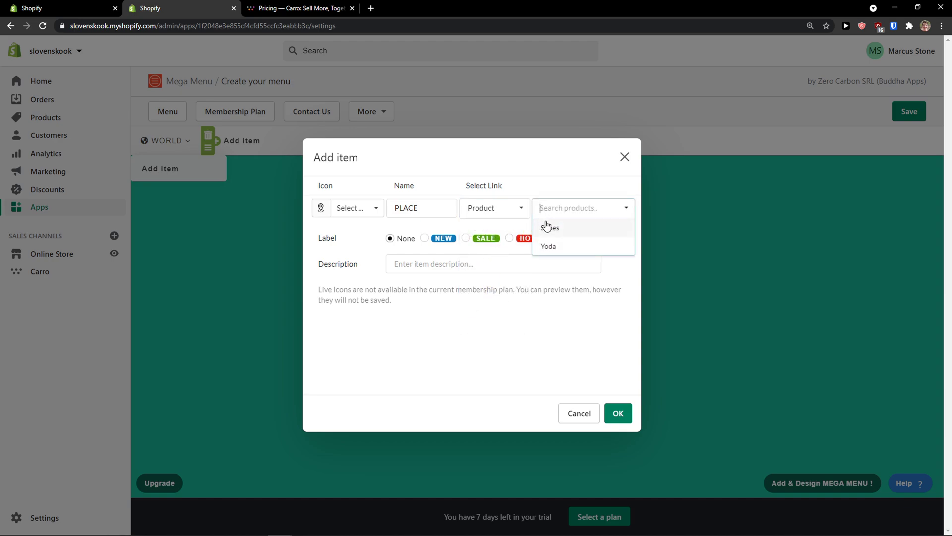
{"action": "left_click", "coordinate": [547, 226]}
{"action": "left_click", "coordinate": [546, 209]}
{"action": "left_click", "coordinate": [547, 246]}
{"action": "left_click", "coordinate": [476, 263]}
{"action": "left_click", "coordinate": [366, 273]}
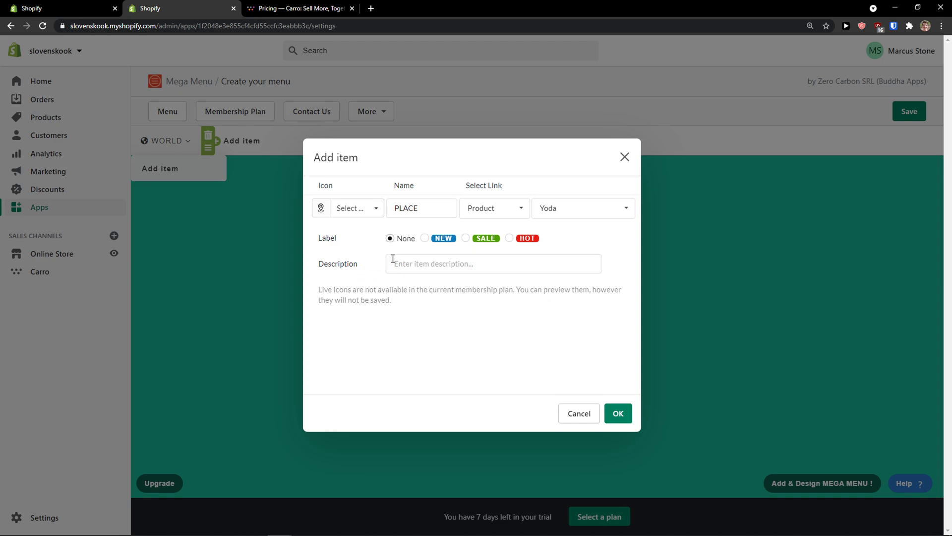
{"action": "left_click", "coordinate": [618, 413]}
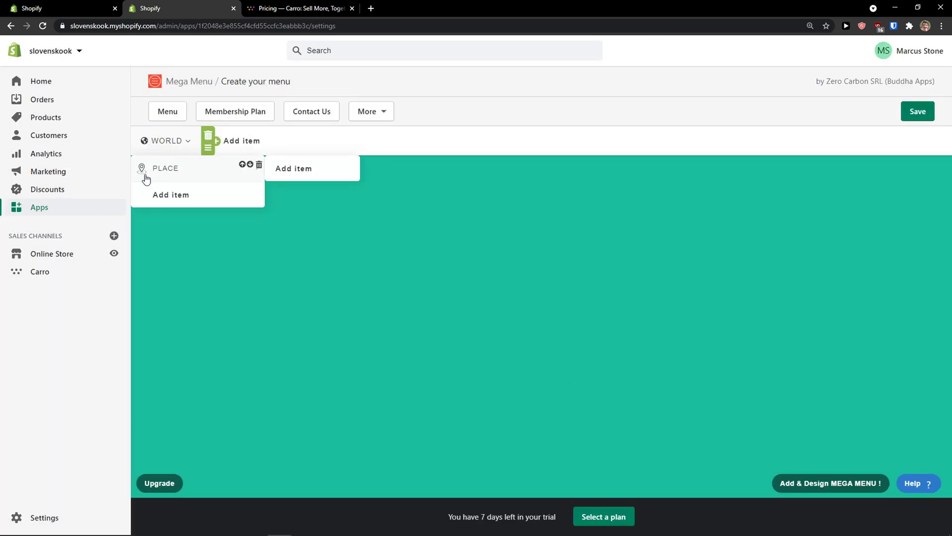
Zoom the page in and out, check WORLD's settings unchanged, and collapse its submenu editing.
{"action": "key", "text": "ctrl+plus"}
{"action": "key", "text": "ctrl+plus"}
{"action": "key", "text": "ctrl+plus"}
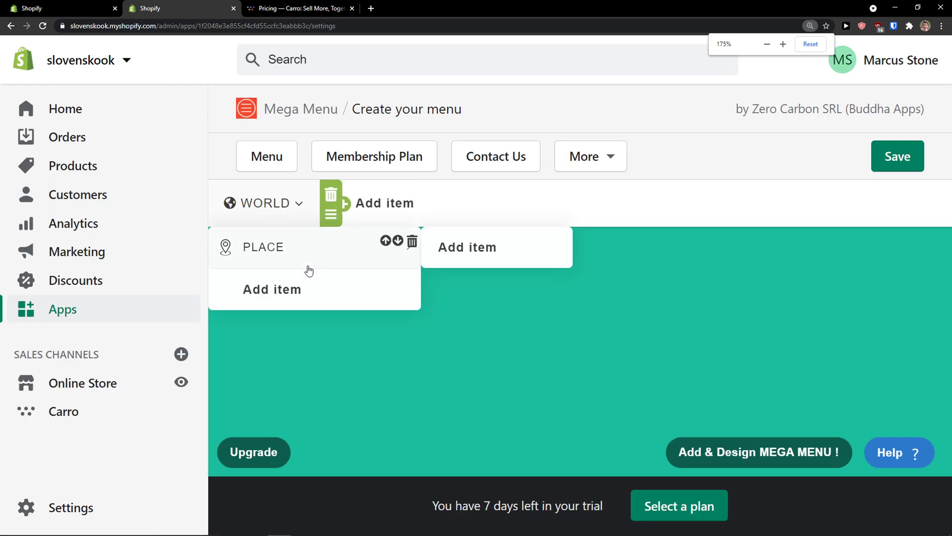
{"action": "key", "text": "ctrl+minus"}
{"action": "key", "text": "ctrl+minus"}
{"action": "key", "text": "ctrl+minus"}
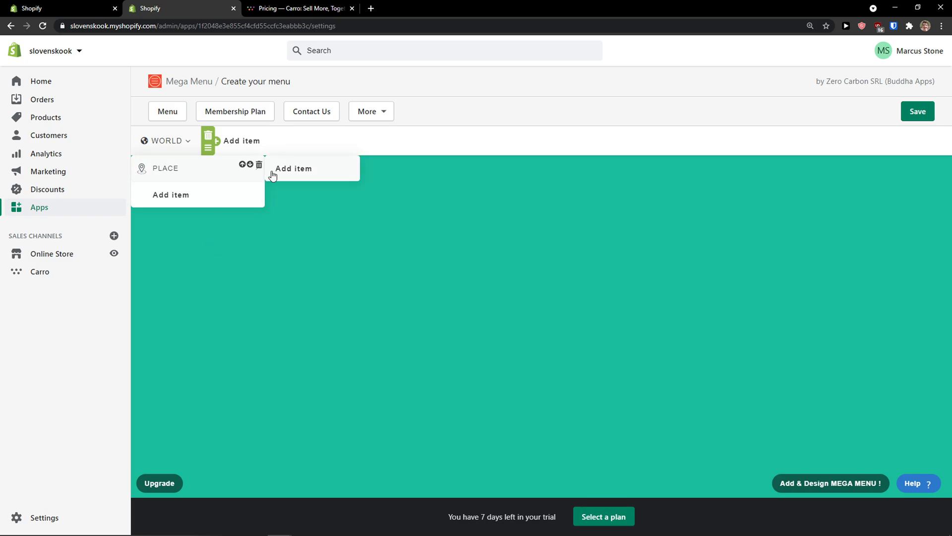
{"action": "left_click", "coordinate": [187, 149]}
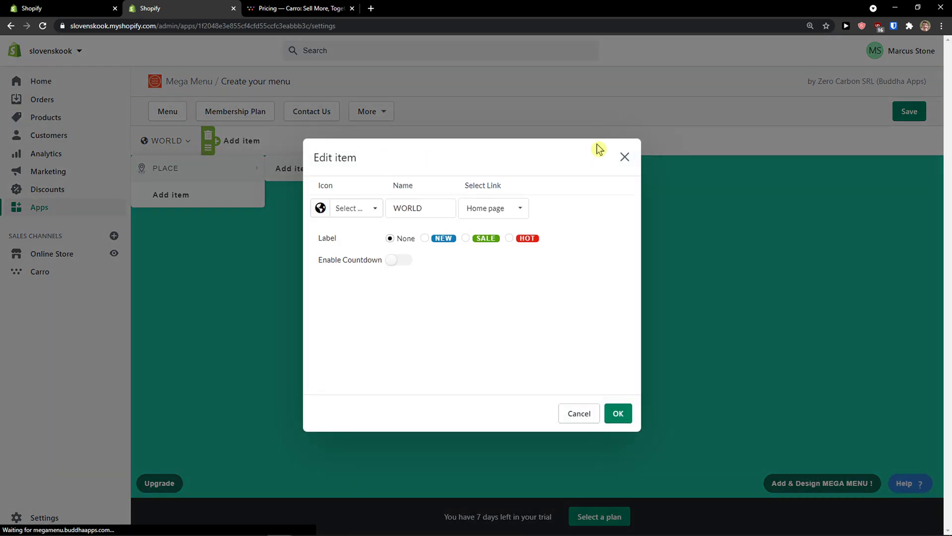
{"action": "left_click", "coordinate": [626, 155]}
{"action": "left_click", "coordinate": [924, 115]}
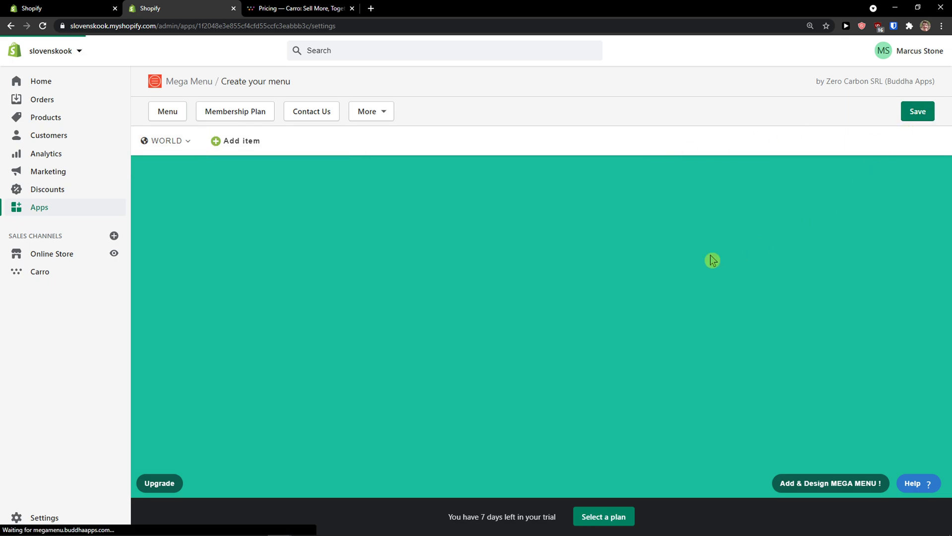
Check the More options, save the menu past the wait alert, and start a second item.
{"action": "left_click", "coordinate": [369, 115]}
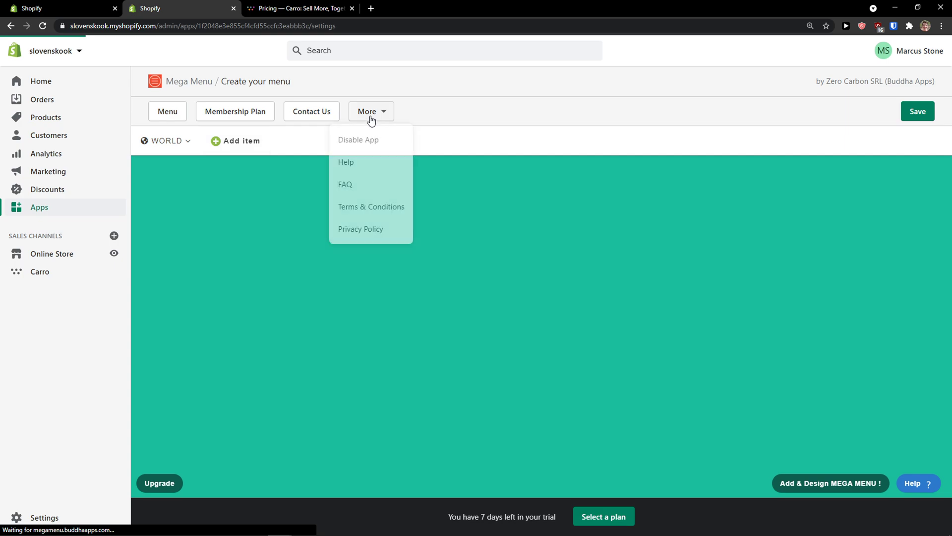
{"action": "left_click", "coordinate": [824, 485]}
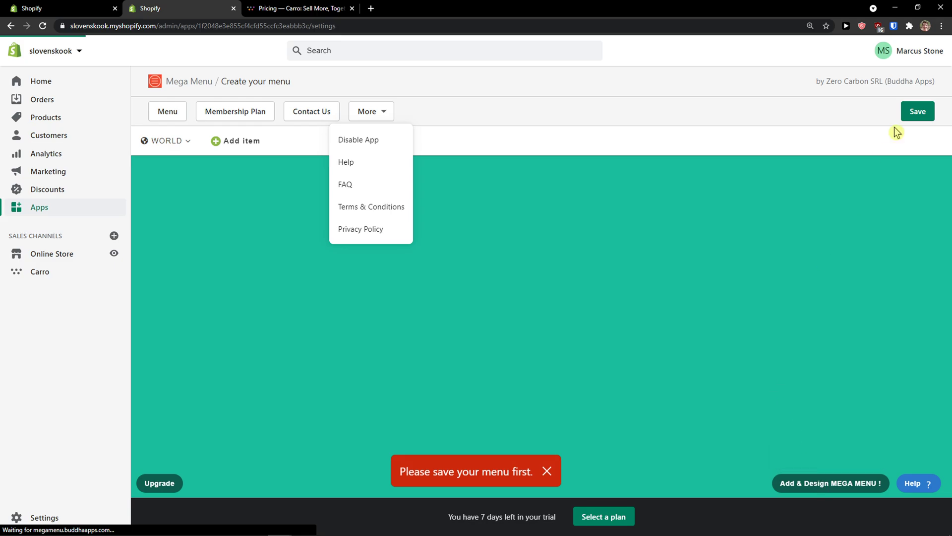
{"action": "left_click", "coordinate": [912, 114]}
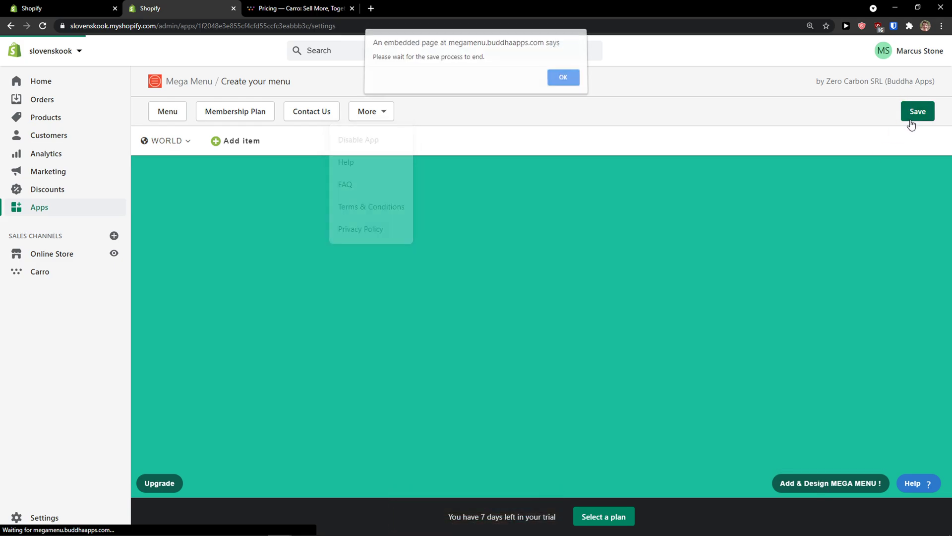
{"action": "left_click", "coordinate": [563, 82]}
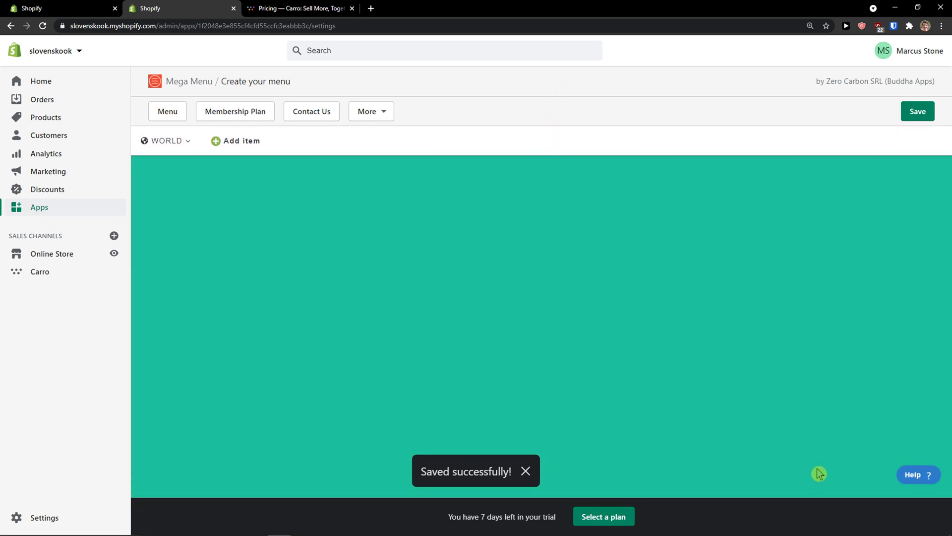
{"action": "left_click", "coordinate": [865, 483]}
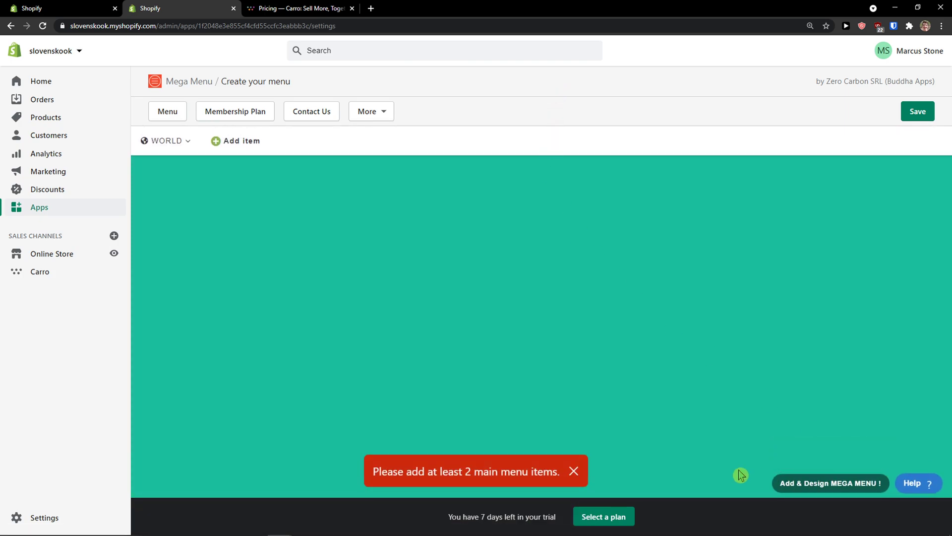
{"action": "left_click", "coordinate": [238, 141]}
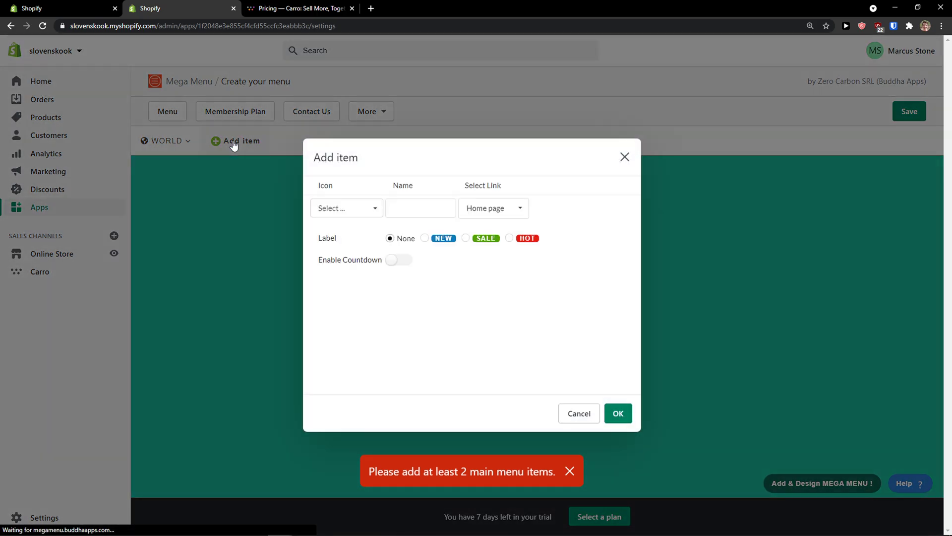
Add CLOCK with the alarm-clock live icon, linked to All products, countdown left off.
{"action": "left_click", "coordinate": [365, 214]}
{"action": "mouse_move", "coordinate": [357, 246]}
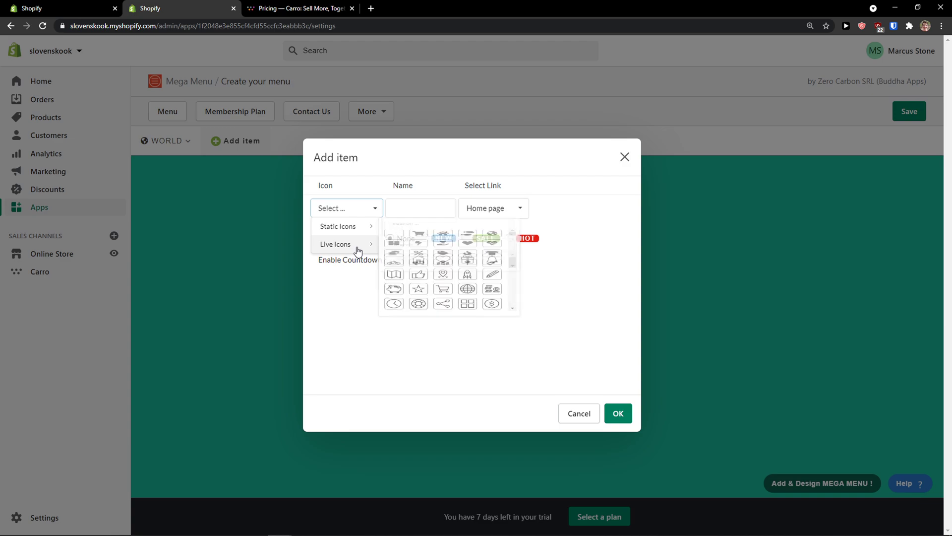
{"action": "scroll", "coordinate": [447, 279], "scroll_direction": "down", "scroll_amount": 5}
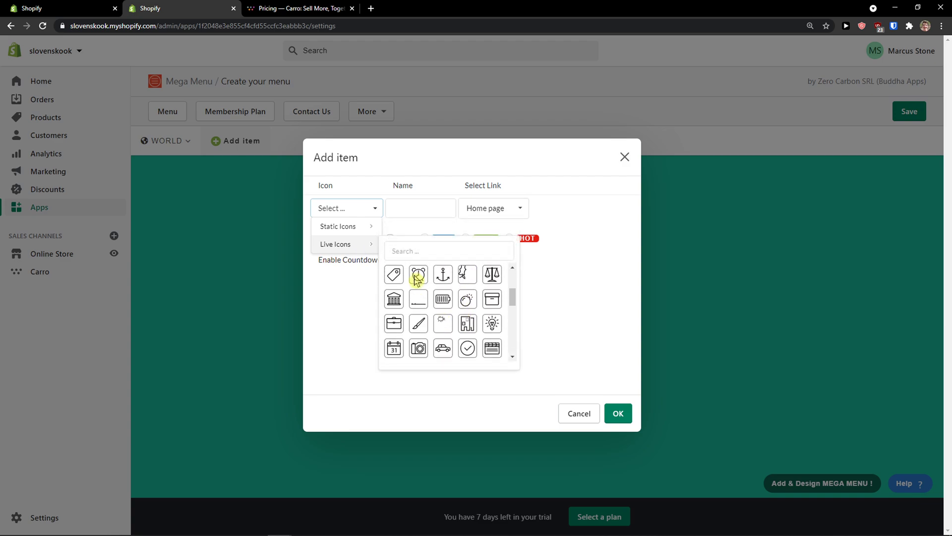
{"action": "left_click", "coordinate": [417, 273]}
{"action": "left_click", "coordinate": [395, 211]}
{"action": "type", "text": "CLOCK"}
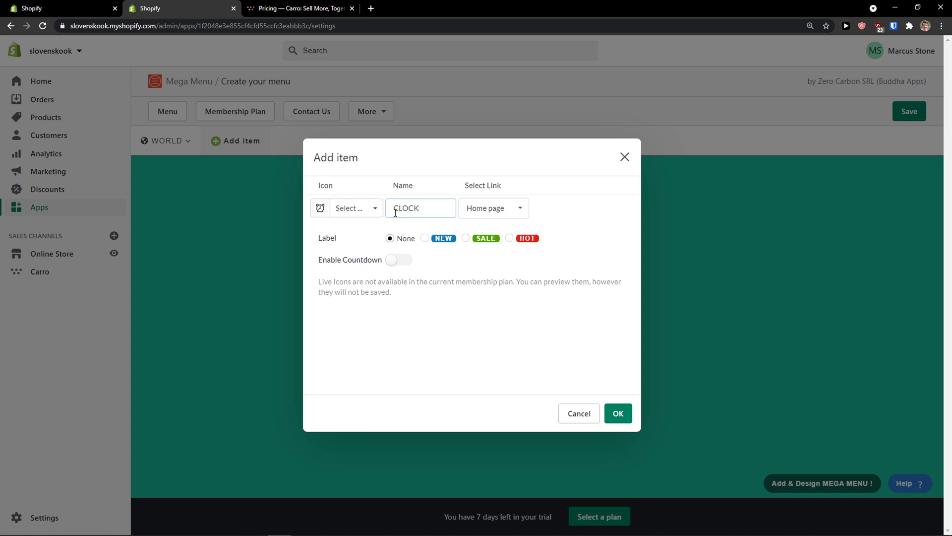
{"action": "left_click", "coordinate": [485, 209]}
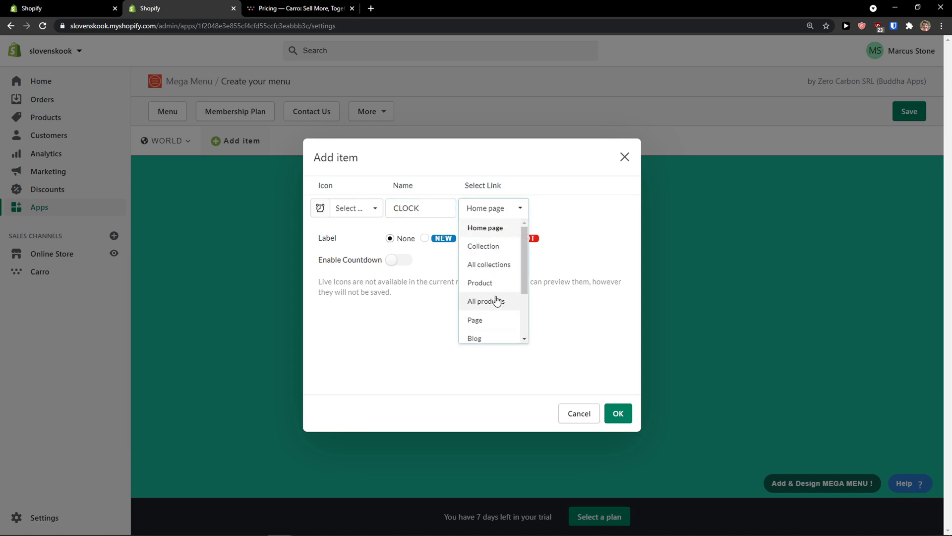
{"action": "left_click", "coordinate": [492, 301]}
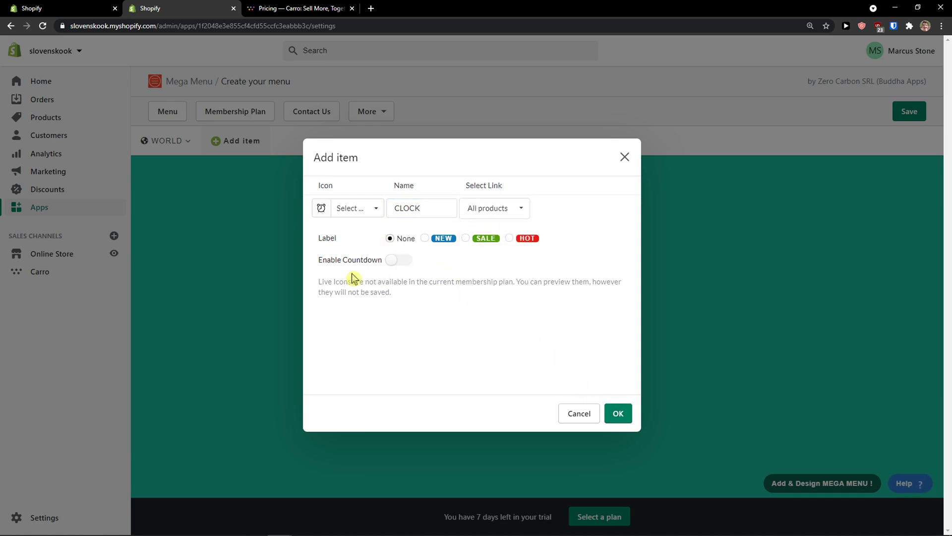
{"action": "left_click", "coordinate": [393, 260]}
{"action": "left_click", "coordinate": [397, 262]}
{"action": "left_click", "coordinate": [618, 413]}
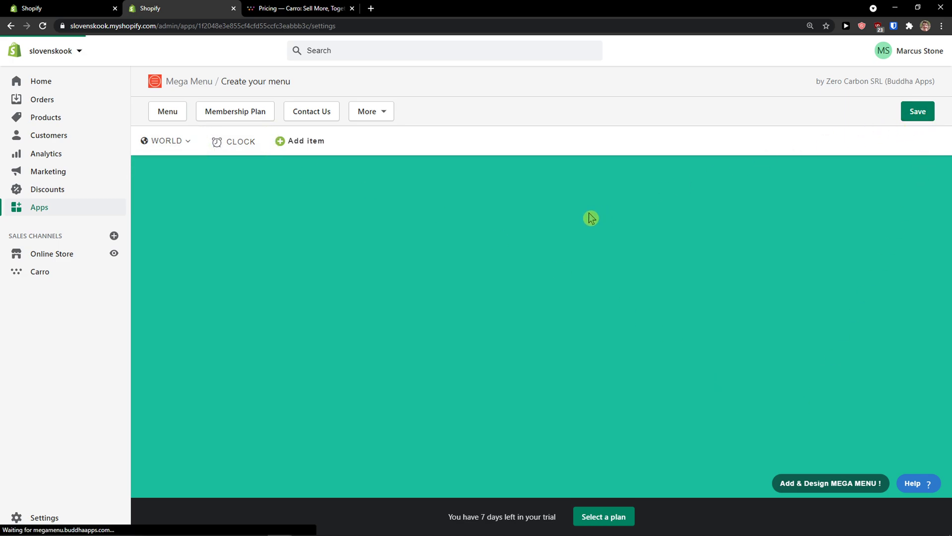
Save the WORLD and CLOCK menu and launch its mega menu preview in a new tab.
{"action": "mouse_move", "coordinate": [234, 143]}
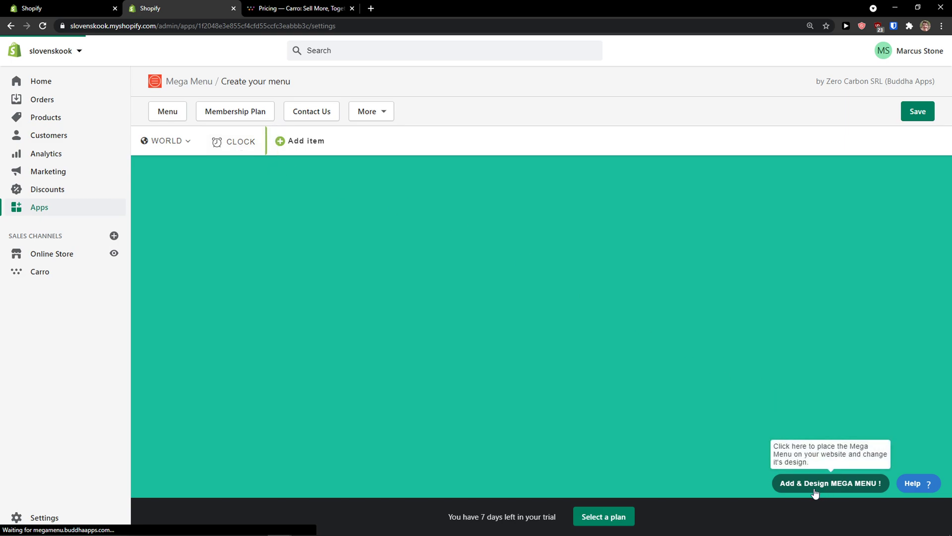
{"action": "left_click", "coordinate": [874, 488]}
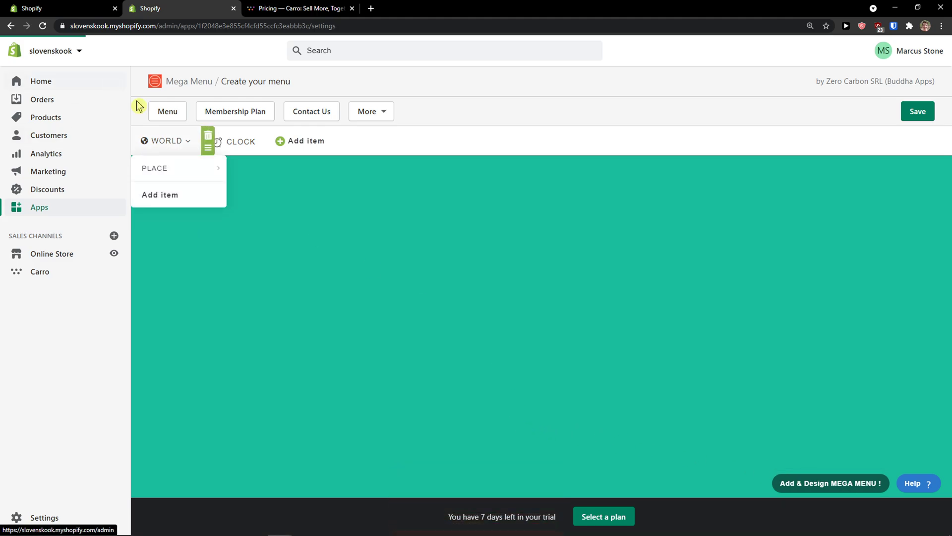
{"action": "left_click", "coordinate": [793, 480]}
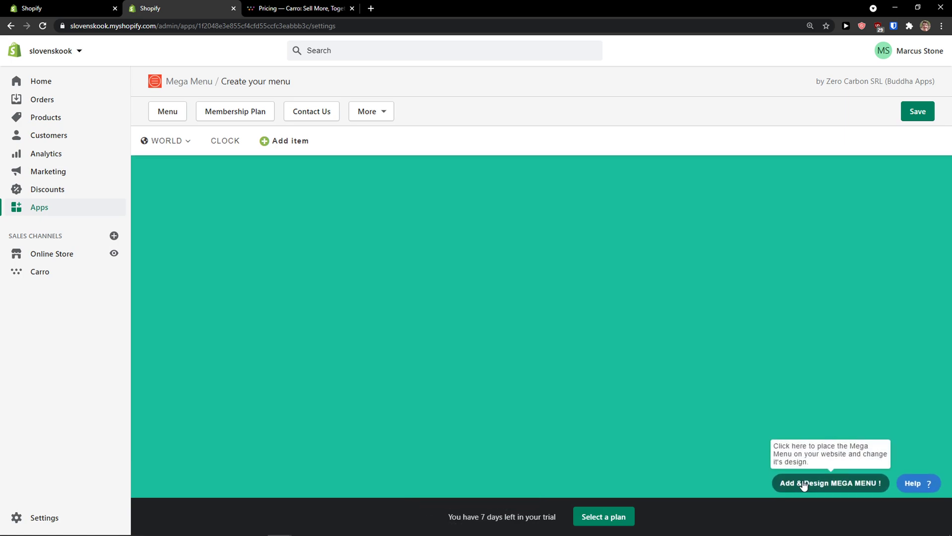
{"action": "left_click", "coordinate": [804, 486]}
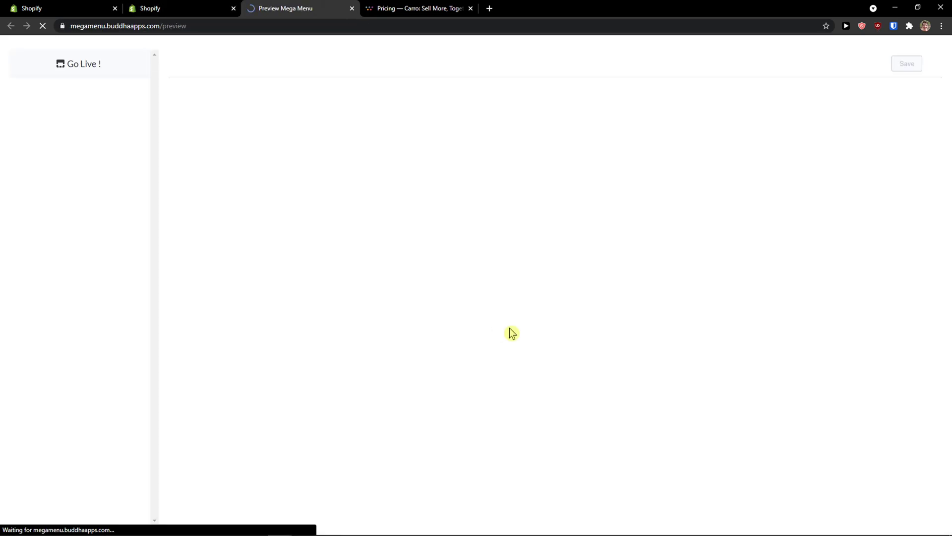
In the preview's password warning, enter a trial storefront password, then clear the field.
{"action": "left_click", "coordinate": [160, 8]}
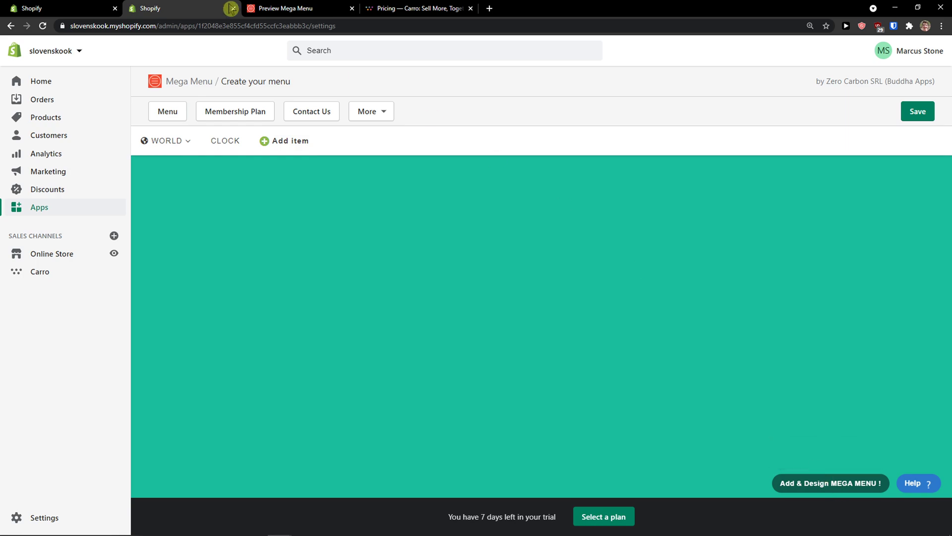
{"action": "left_click", "coordinate": [274, 8]}
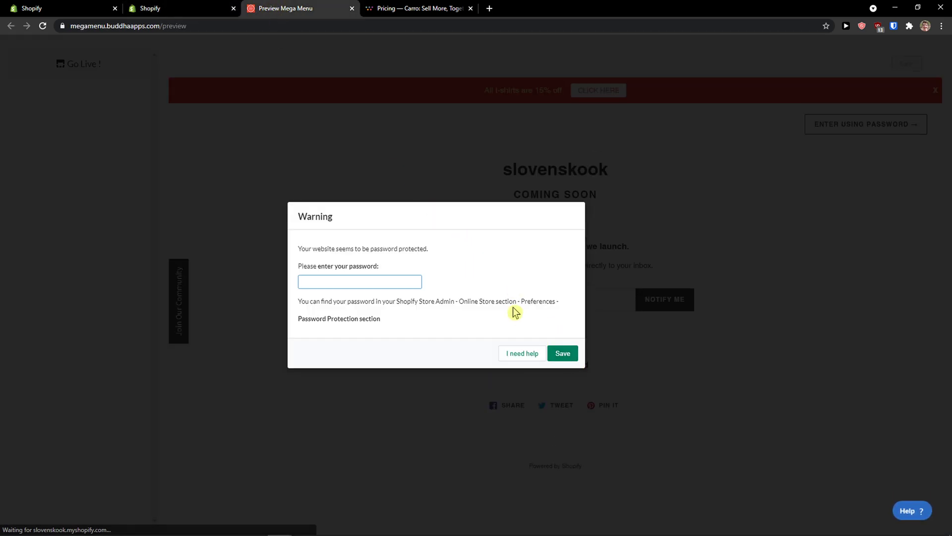
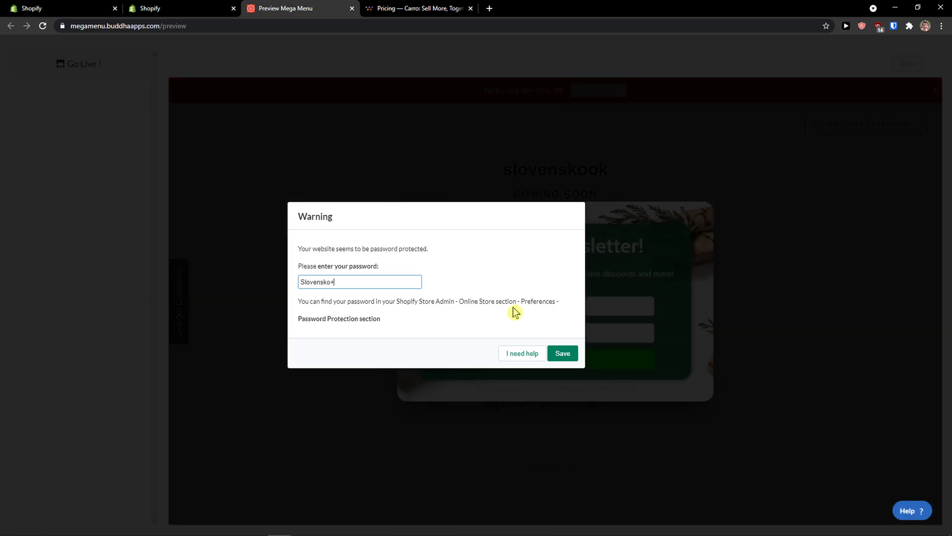
{"action": "key", "text": "ctrl+a"}
{"action": "key", "text": "BackSpace"}
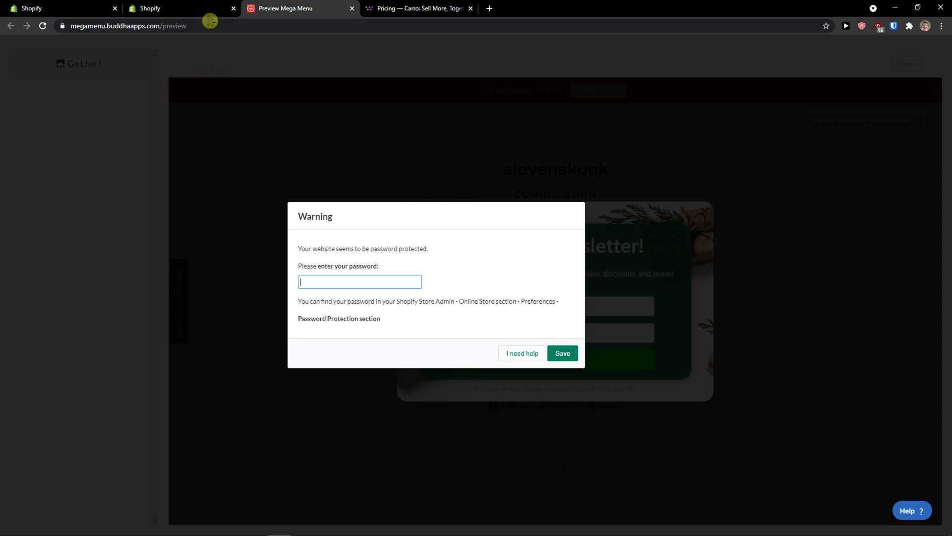
Open the store admin Settings page and compare it with the preview's password warning.
{"action": "left_click", "coordinate": [177, 5]}
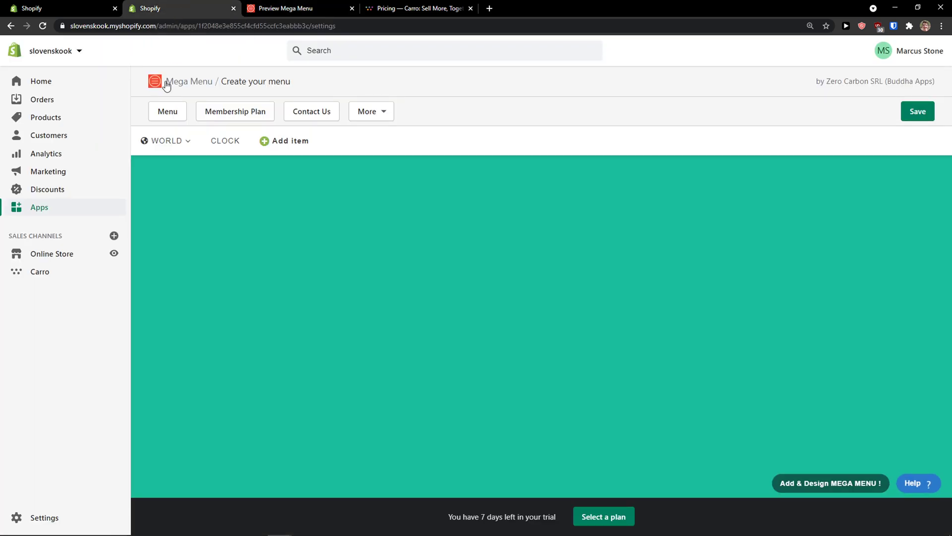
{"action": "left_click", "coordinate": [63, 524]}
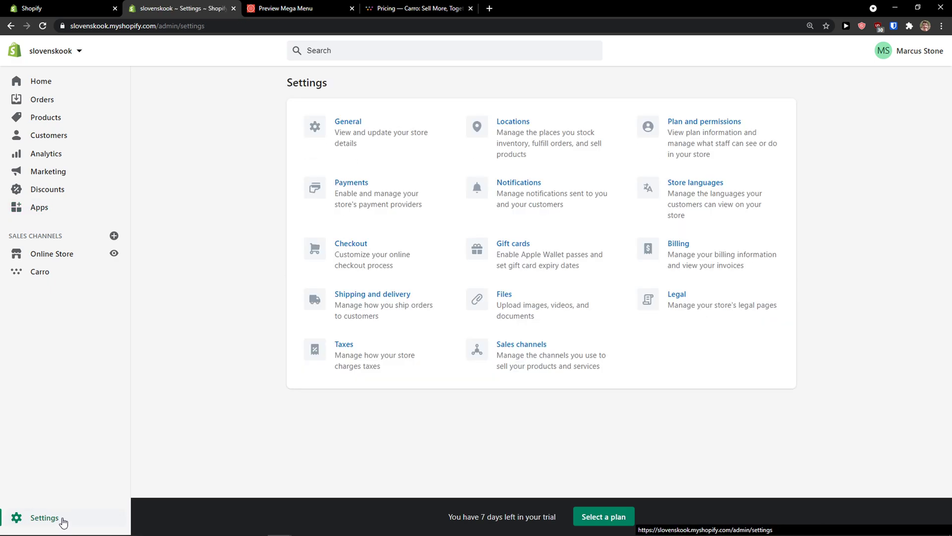
{"action": "left_click", "coordinate": [282, 8]}
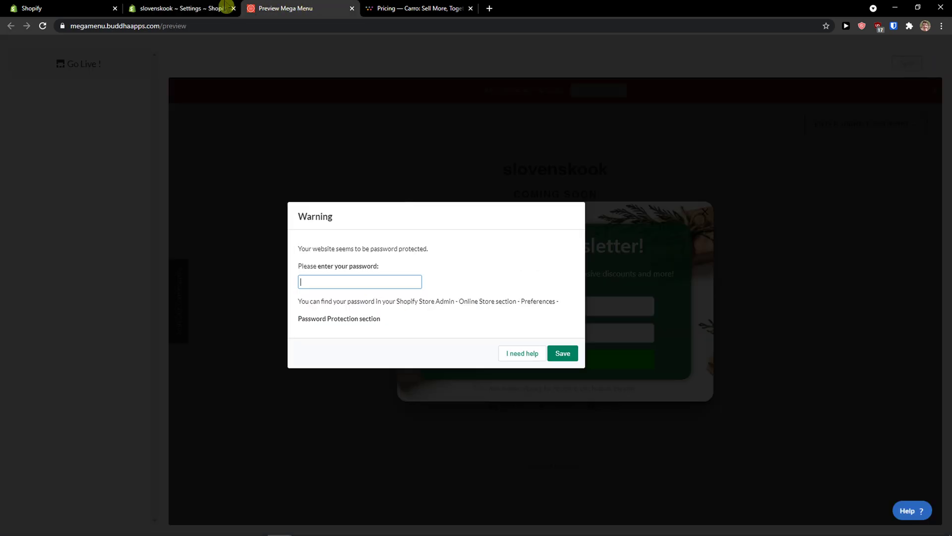
{"action": "left_click", "coordinate": [197, 6]}
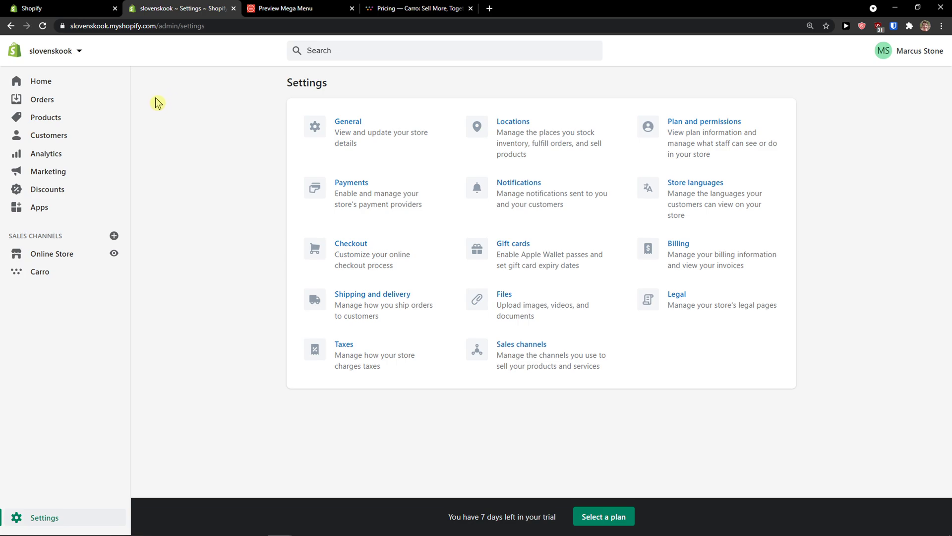
Submit the empty password warning and try the password field's saved suggestions.
{"action": "left_click", "coordinate": [288, 8]}
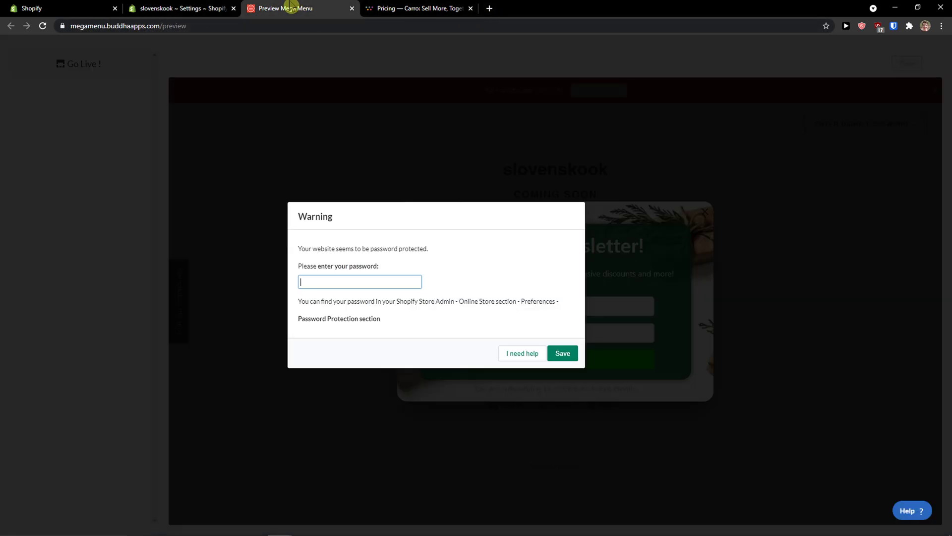
{"action": "left_click", "coordinate": [561, 354]}
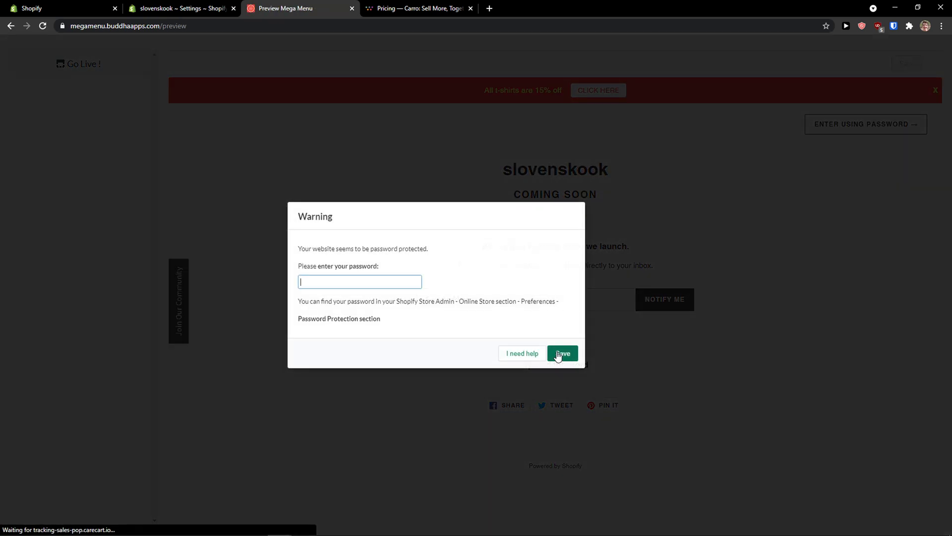
{"action": "left_click", "coordinate": [320, 281]}
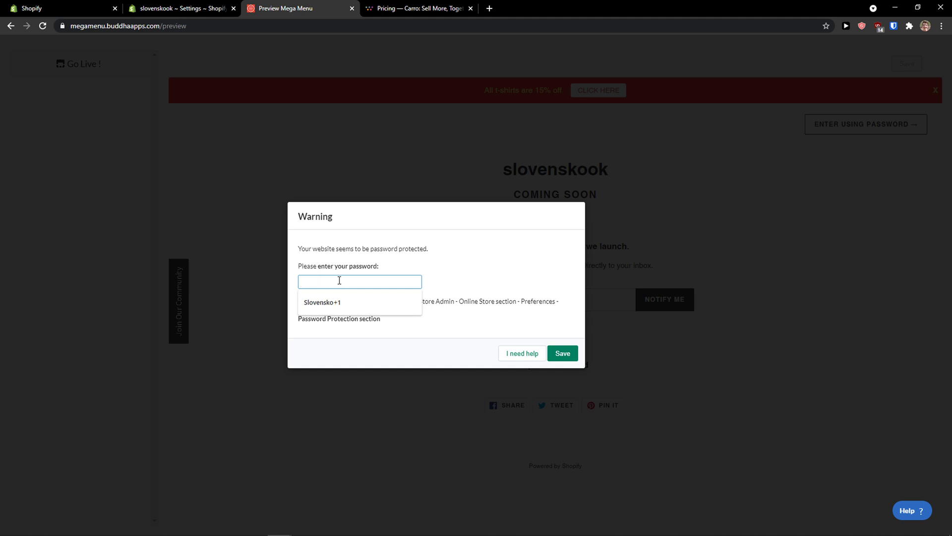
{"action": "left_click", "coordinate": [395, 274]}
{"action": "left_click", "coordinate": [387, 280]}
{"action": "left_click", "coordinate": [421, 262]}
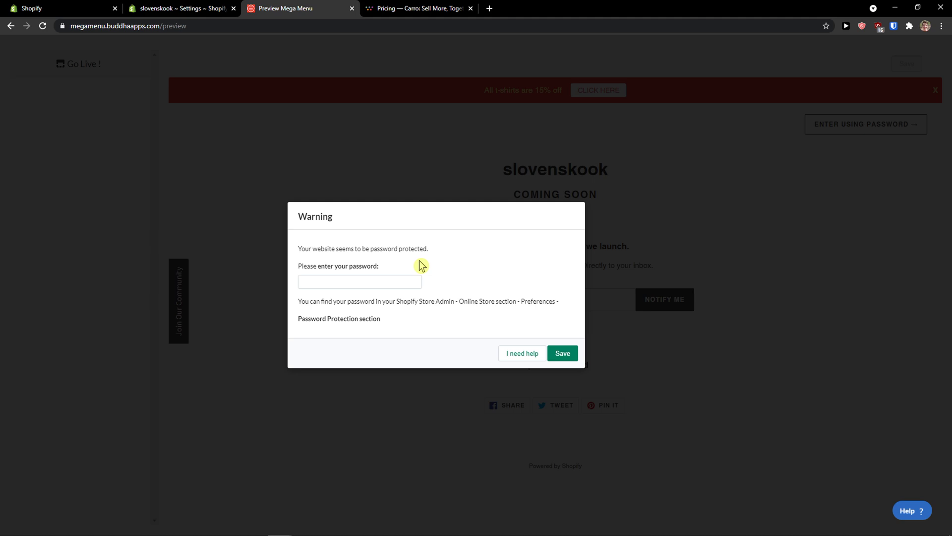
{"action": "left_click_drag", "start_coordinate": [397, 301], "coordinate": [452, 304]}
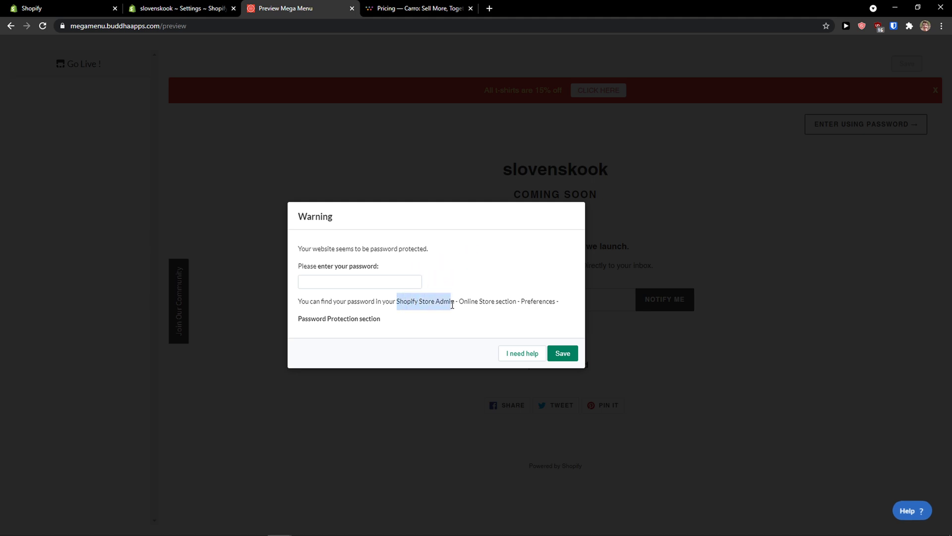
Move the store Settings tab out into its own browser window.
{"action": "left_click", "coordinate": [489, 8]}
{"action": "key", "text": "ctrl+w"}
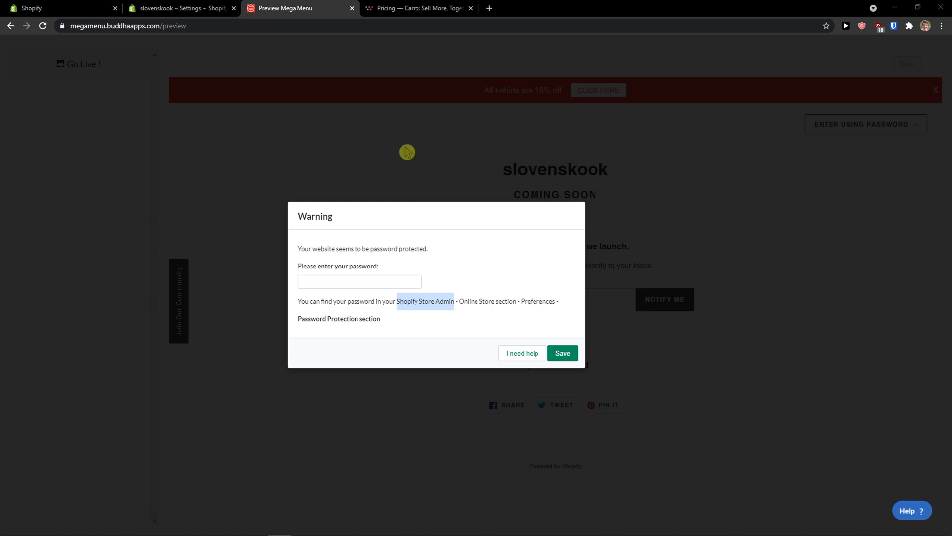
{"action": "left_click_drag", "start_coordinate": [208, 9], "coordinate": [0, 198]}
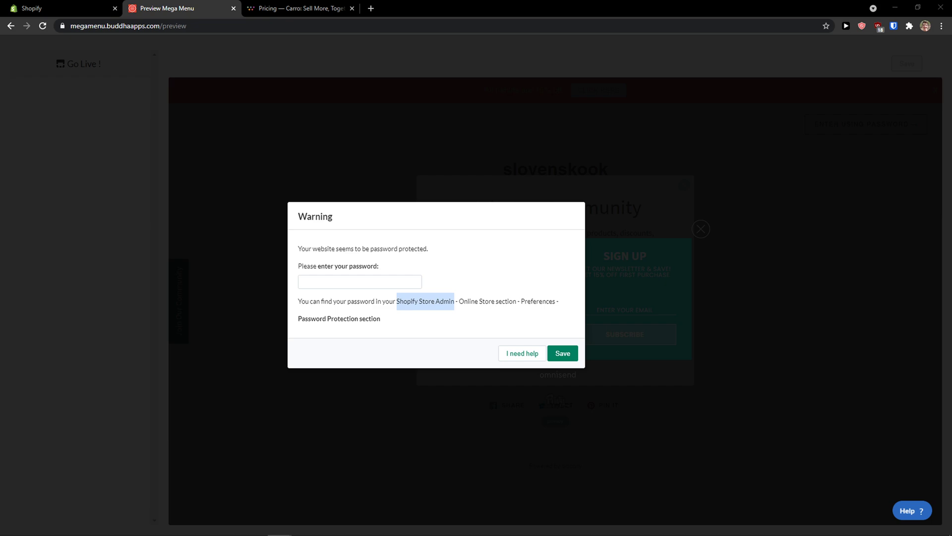
Open and dismiss password help, then check the hint pointing to Online Store preferences.
{"action": "left_click", "coordinate": [518, 355]}
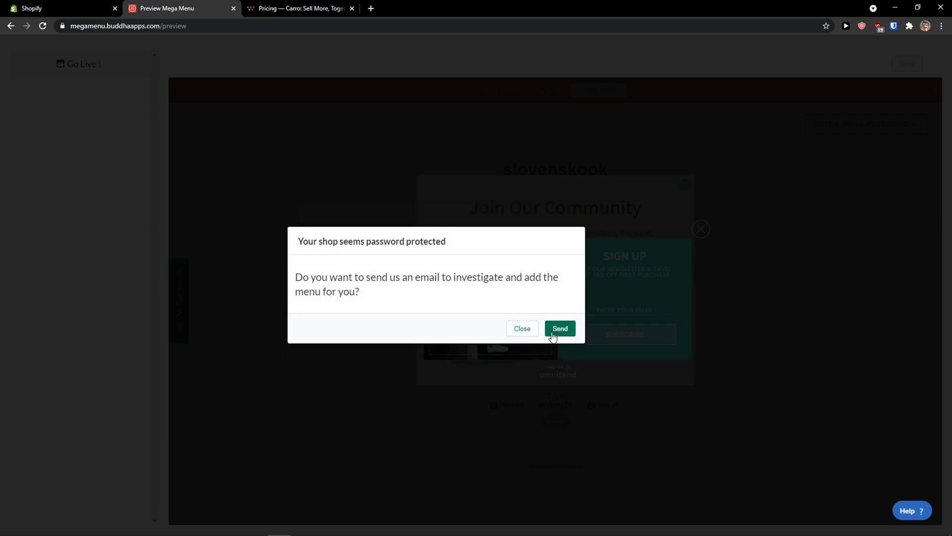
{"action": "left_click", "coordinate": [532, 334]}
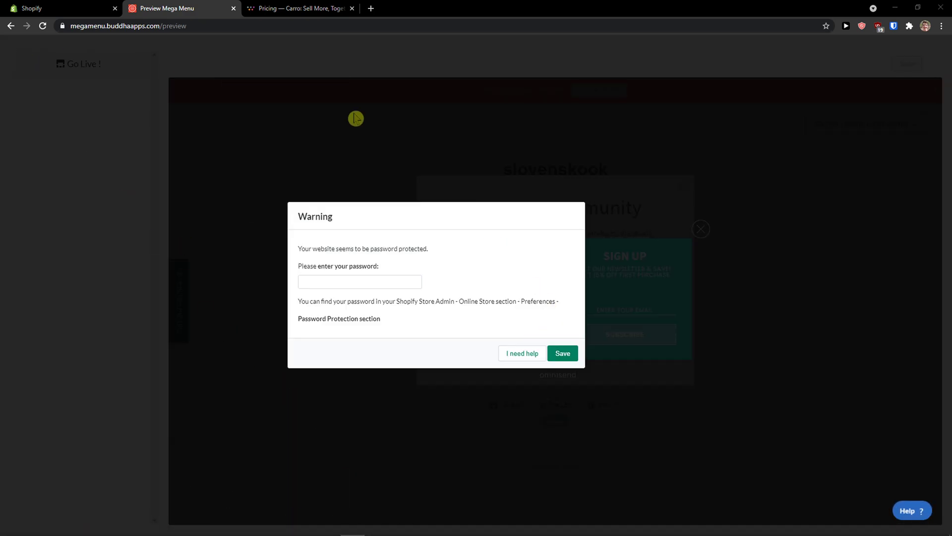
{"action": "left_click", "coordinate": [102, 8]}
{"action": "left_click", "coordinate": [156, 8]}
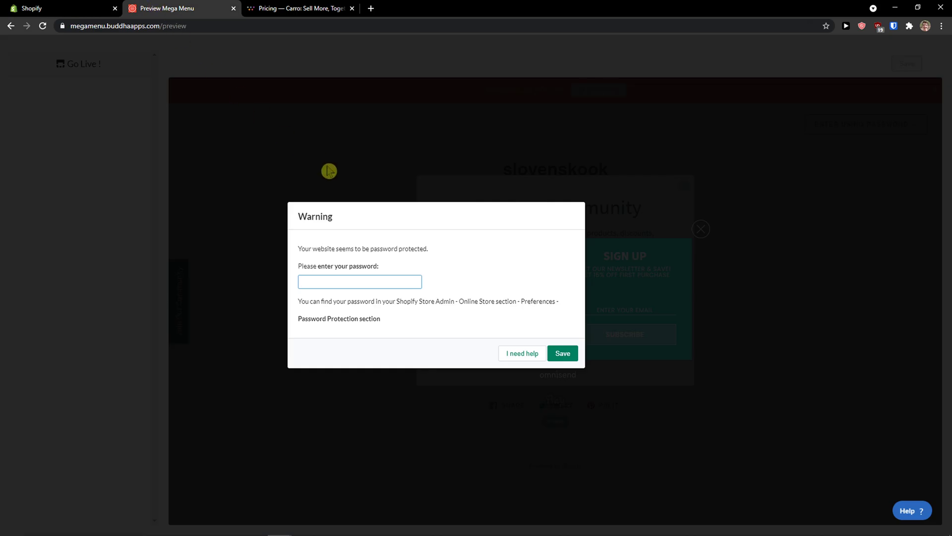
{"action": "left_click_drag", "start_coordinate": [455, 301], "coordinate": [557, 311]}
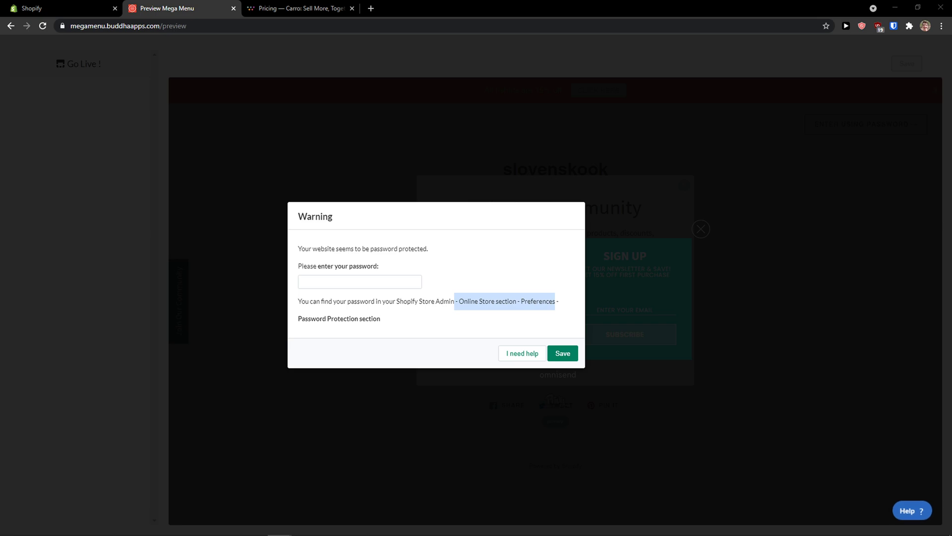
Enter the storefront password in the Warning dialog and save it.
{"action": "left_click", "coordinate": [419, 282]}
{"action": "left_click", "coordinate": [563, 354]}
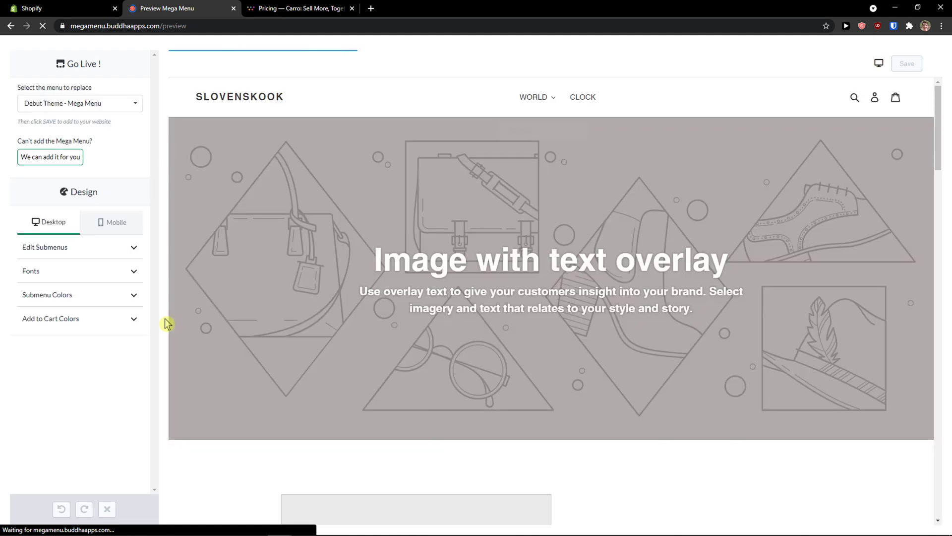
Check WORLD's PLACE submenu in the loaded preview, then view the Shopify Apps admin page.
{"action": "mouse_move", "coordinate": [516, 97]}
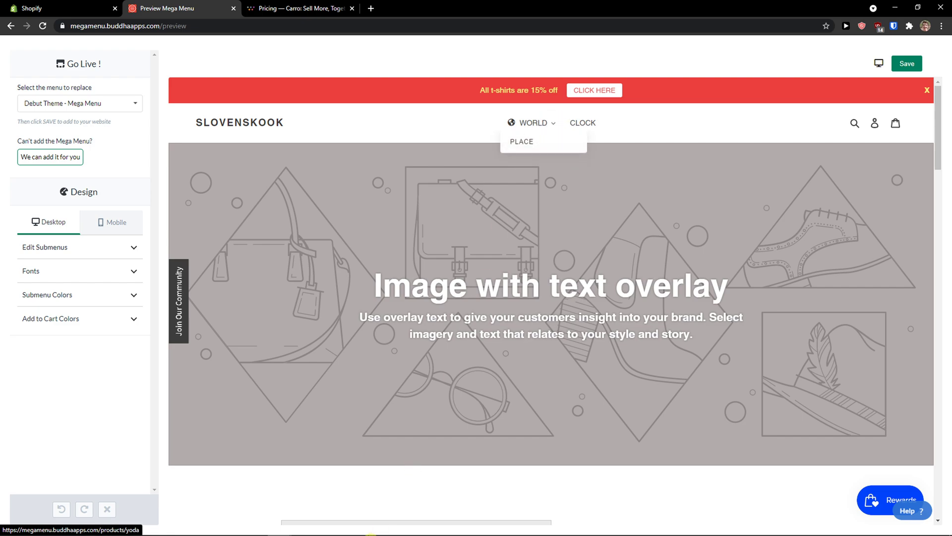
{"action": "mouse_move", "coordinate": [349, 530]}
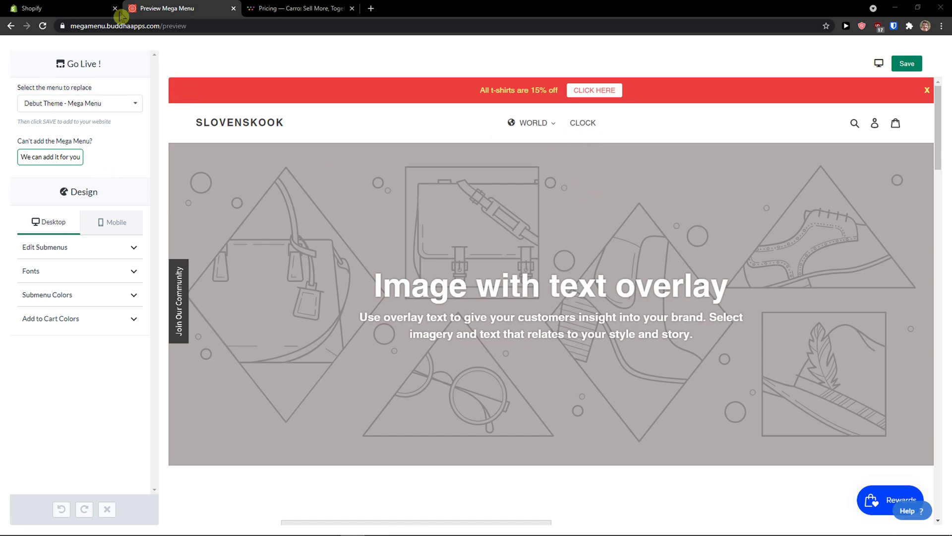
{"action": "left_click", "coordinate": [104, 7]}
{"action": "left_click", "coordinate": [180, 8]}
Reload the Apps list until Mega Menu shows among 23 apps, then return to the preview.
{"action": "left_click", "coordinate": [62, 8]}
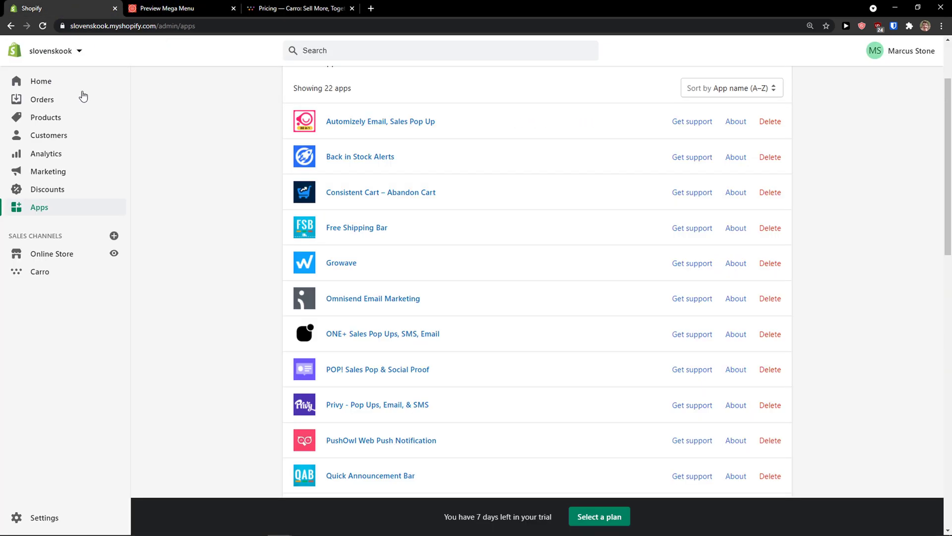
{"action": "scroll", "coordinate": [272, 221], "scroll_direction": "down", "scroll_amount": 2}
{"action": "scroll", "coordinate": [271, 221], "scroll_direction": "down", "scroll_amount": 10}
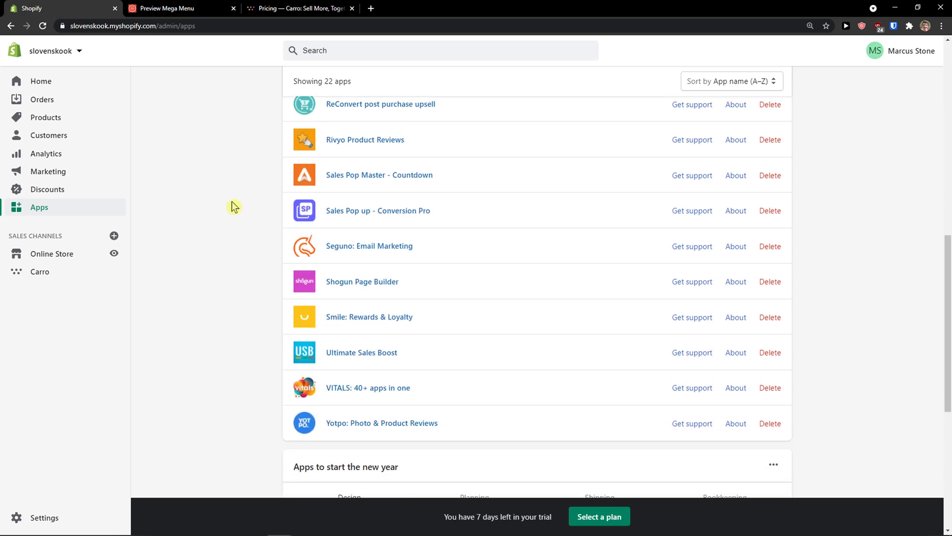
{"action": "scroll", "coordinate": [228, 200], "scroll_direction": "up", "scroll_amount": 12}
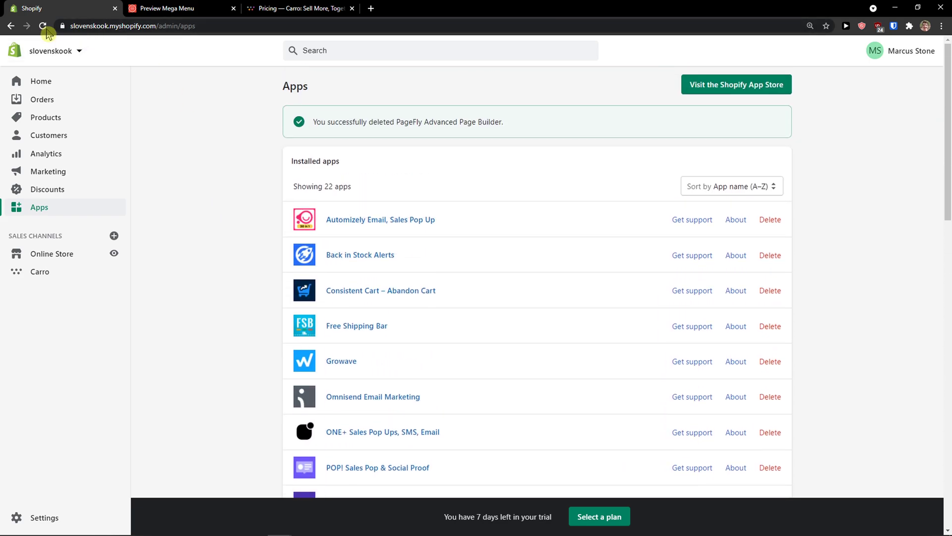
{"action": "left_click", "coordinate": [43, 27]}
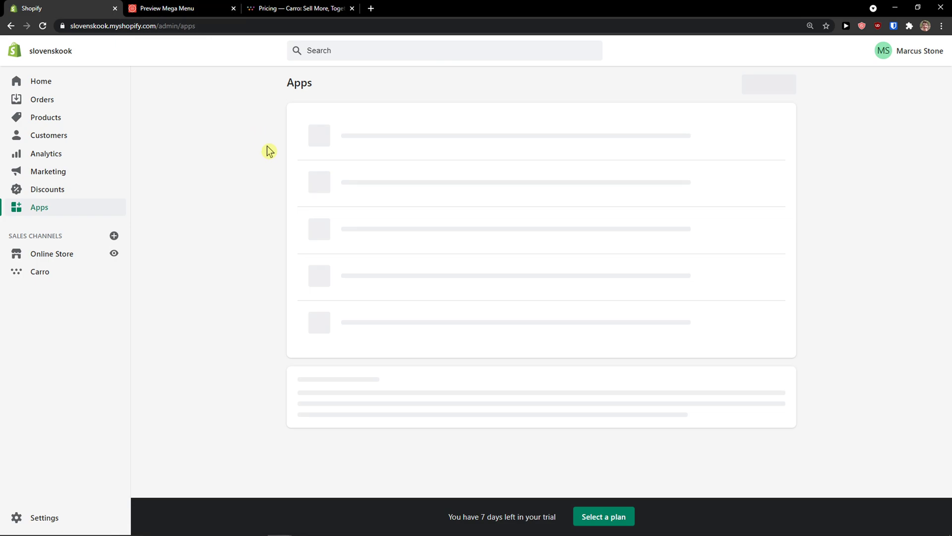
{"action": "scroll", "coordinate": [271, 156], "scroll_direction": "down", "scroll_amount": 7}
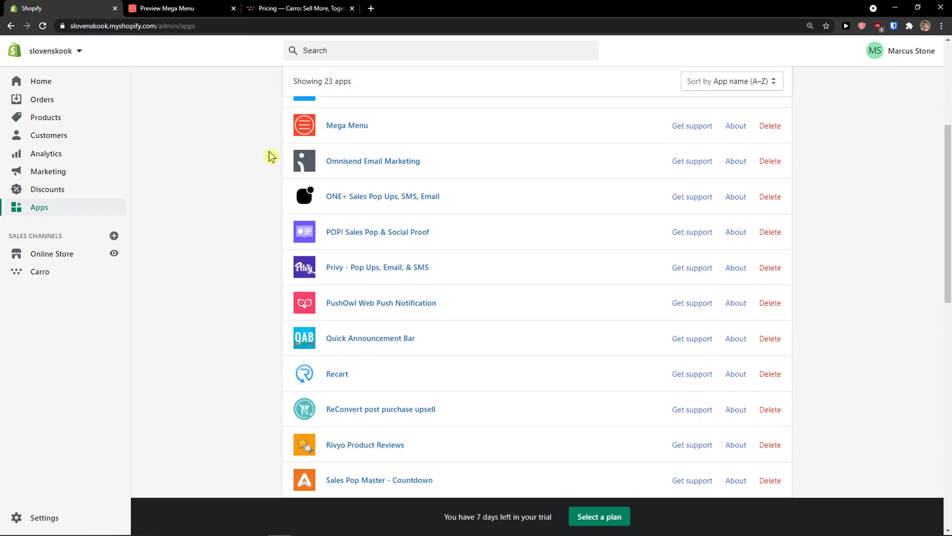
{"action": "scroll", "coordinate": [271, 156], "scroll_direction": "down", "scroll_amount": 5}
{"action": "scroll", "coordinate": [271, 156], "scroll_direction": "up", "scroll_amount": 3}
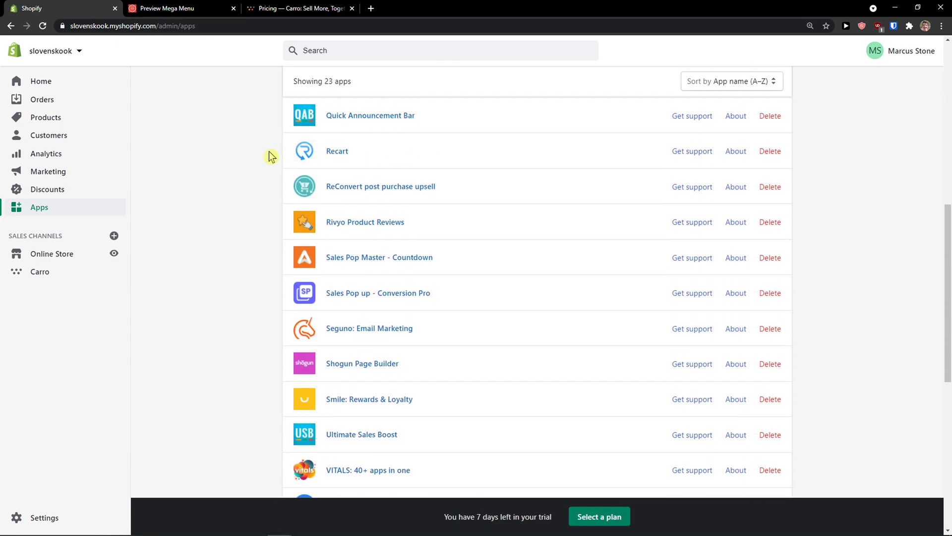
{"action": "scroll", "coordinate": [271, 155], "scroll_direction": "up", "scroll_amount": 8}
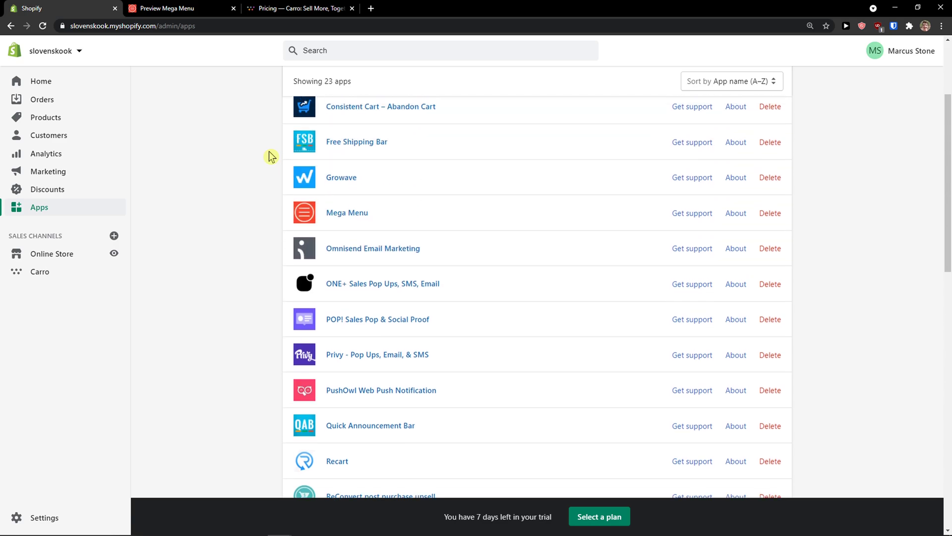
{"action": "scroll", "coordinate": [271, 155], "scroll_direction": "up", "scroll_amount": 1}
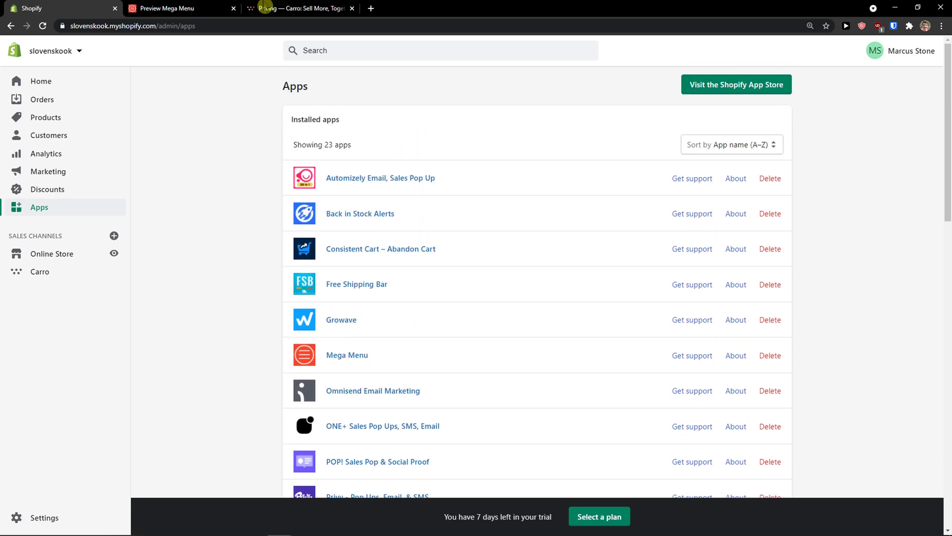
{"action": "left_click", "coordinate": [198, 8]}
Dismiss the newsletter popup, test the PLACE link, then go back to restore the preview.
{"action": "left_click", "coordinate": [697, 229]}
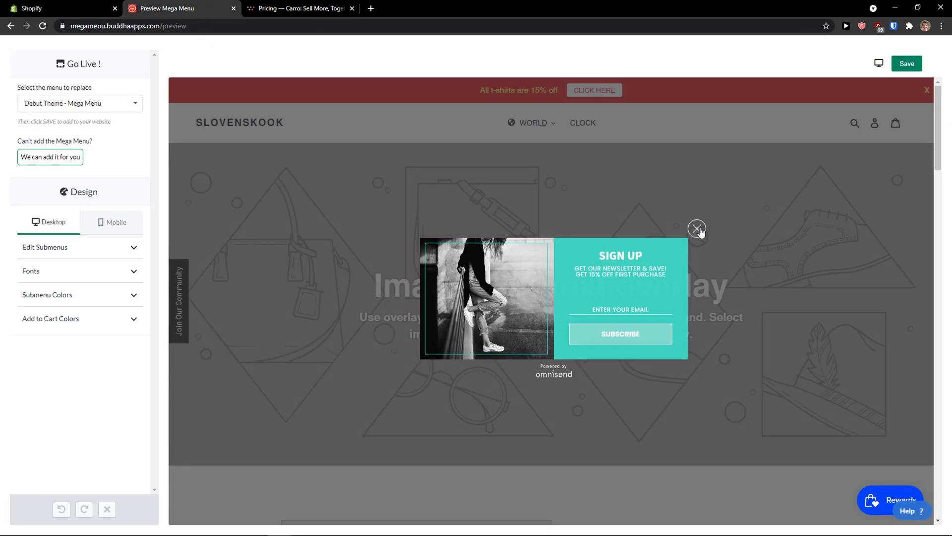
{"action": "mouse_move", "coordinate": [541, 123]}
{"action": "left_click", "coordinate": [533, 148]}
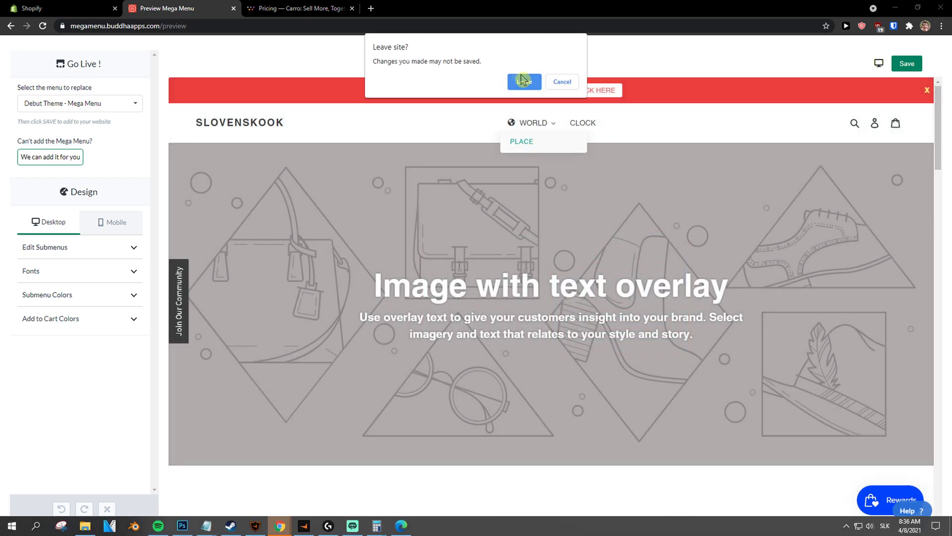
{"action": "left_click", "coordinate": [522, 80]}
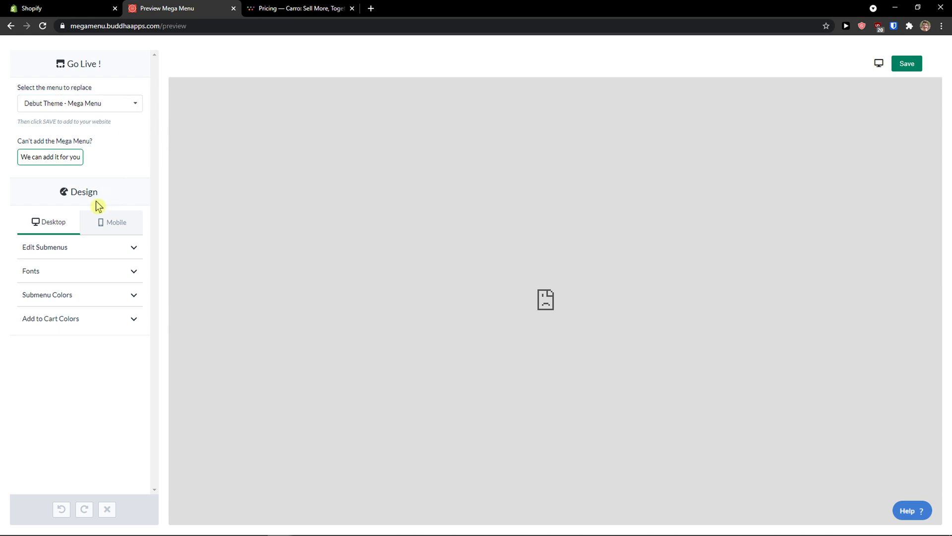
{"action": "left_click", "coordinate": [102, 231]}
{"action": "left_click", "coordinate": [46, 227]}
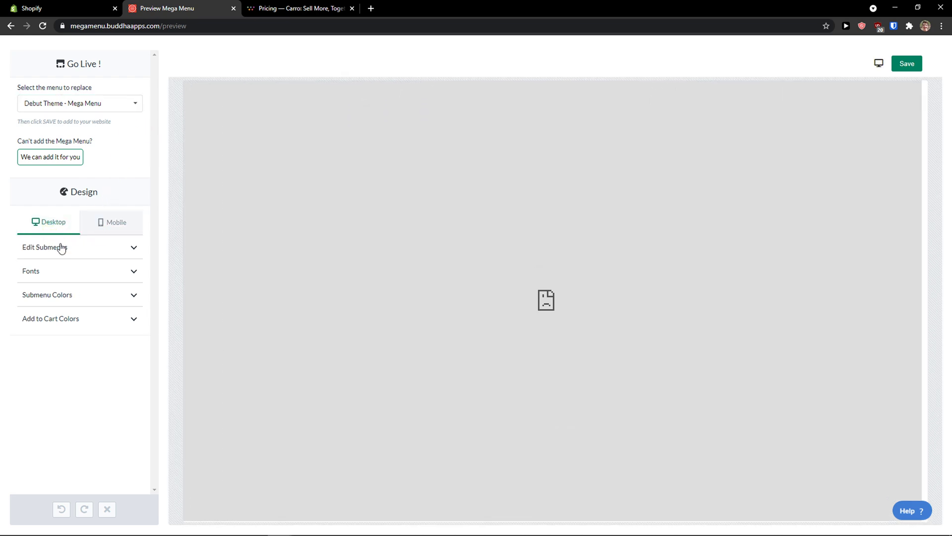
{"action": "left_click", "coordinate": [68, 249]}
{"action": "left_click", "coordinate": [133, 247]}
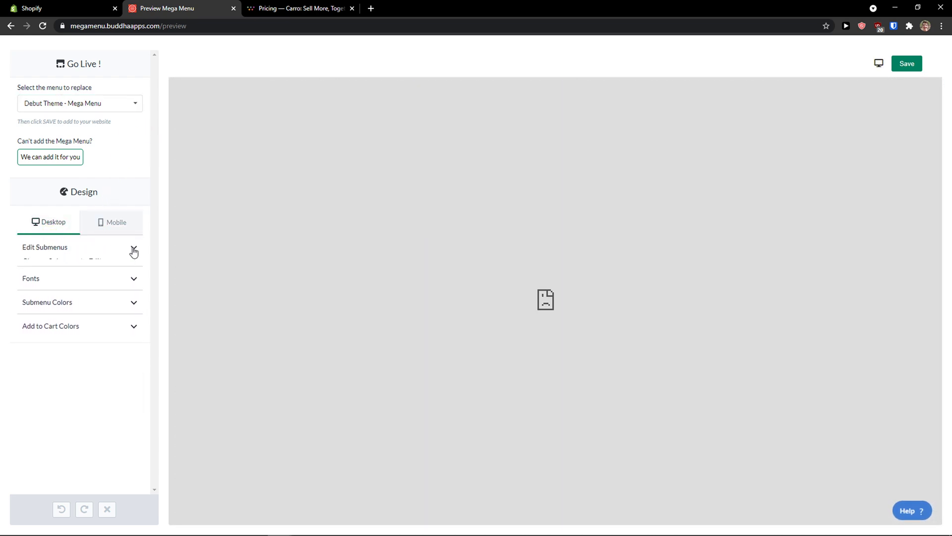
{"action": "left_click", "coordinate": [10, 26]}
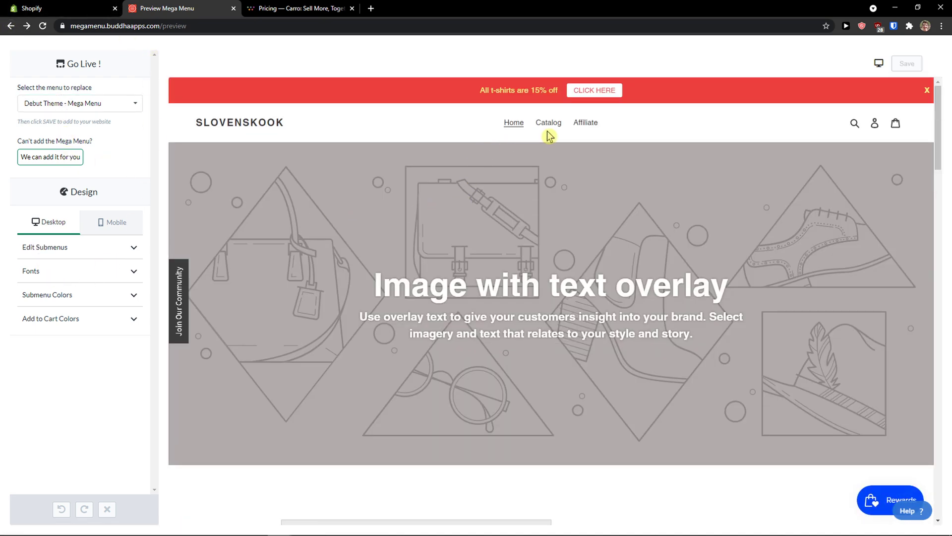
Choose Main menu as the menu to replace so WORLD and CLOCK appear in the header.
{"action": "left_click", "coordinate": [101, 224]}
{"action": "left_click", "coordinate": [75, 226]}
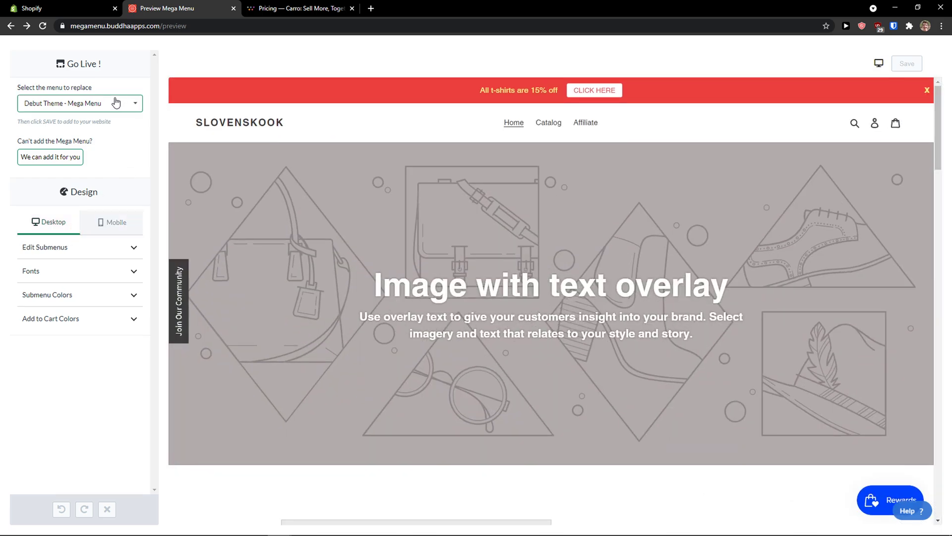
{"action": "left_click", "coordinate": [132, 103]}
{"action": "left_click", "coordinate": [88, 141]}
{"action": "left_click", "coordinate": [99, 103]}
{"action": "left_click", "coordinate": [95, 154]}
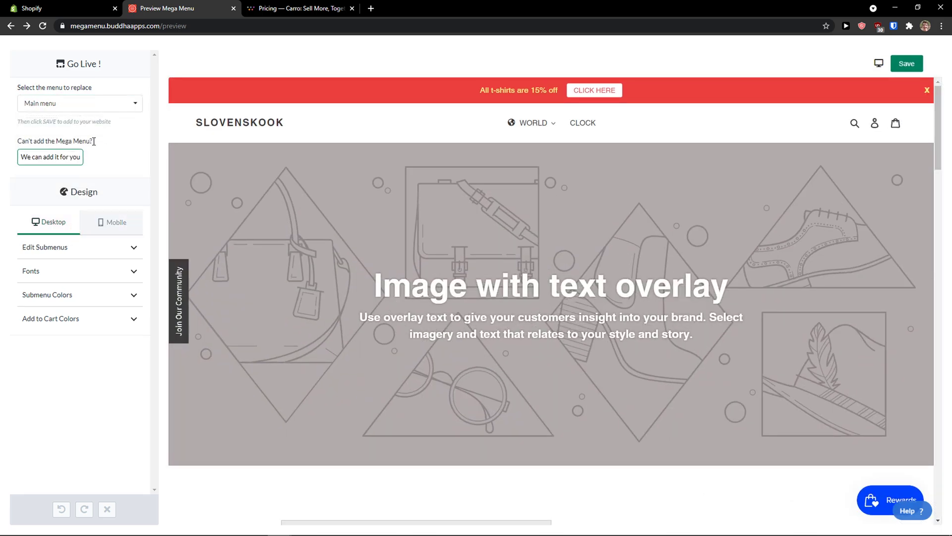
{"action": "left_click", "coordinate": [102, 105]}
{"action": "left_click", "coordinate": [92, 154]}
{"action": "left_click", "coordinate": [106, 252]}
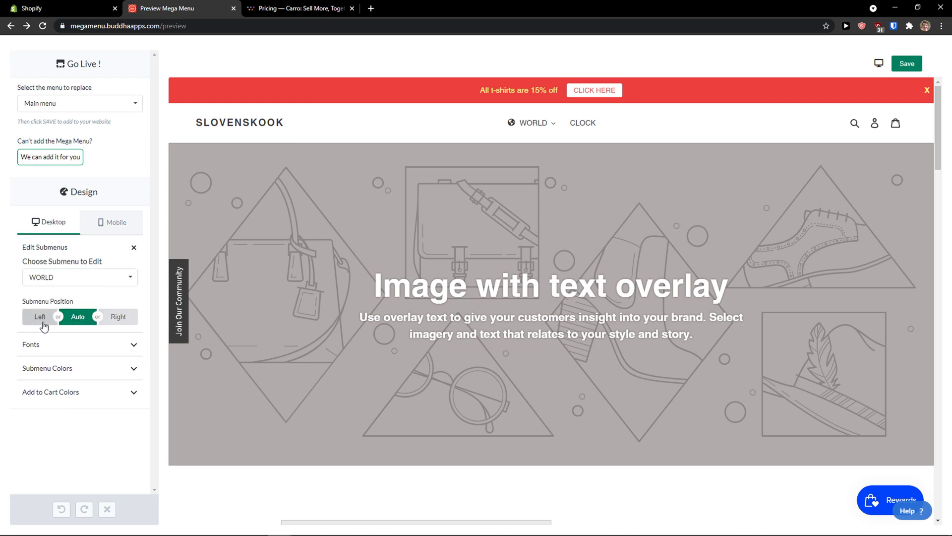
Keep WORLD's submenu position on Auto and increase the submenu font size.
{"action": "left_click", "coordinate": [39, 316]}
{"action": "left_click", "coordinate": [78, 317]}
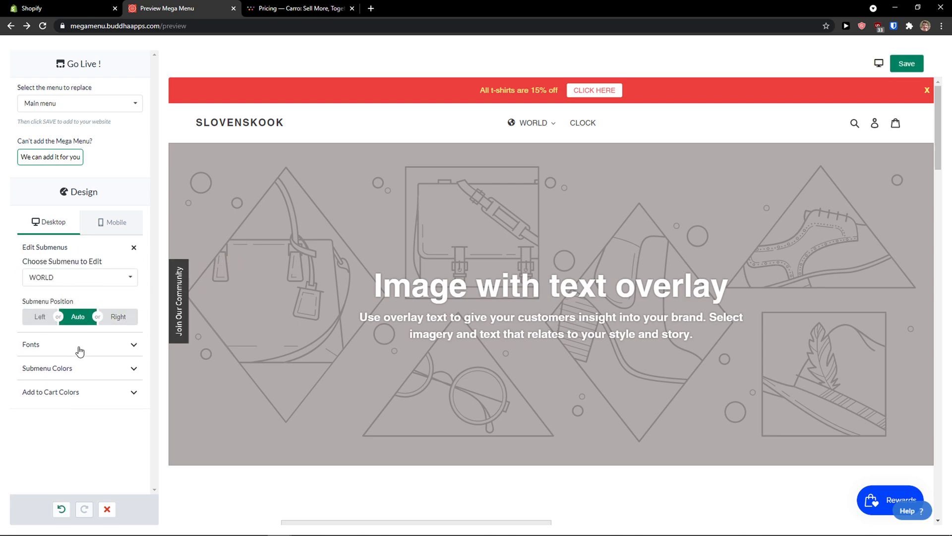
{"action": "left_click", "coordinate": [79, 346]}
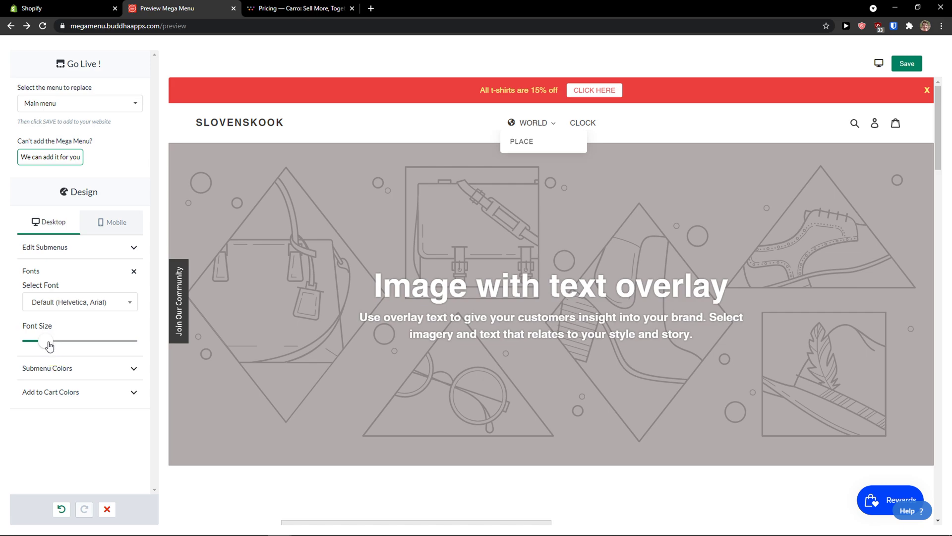
{"action": "left_click_drag", "start_coordinate": [39, 342], "coordinate": [62, 346]}
Review the submenu and add-to-cart colours, then show the preview in mobile layout.
{"action": "left_click", "coordinate": [61, 368]}
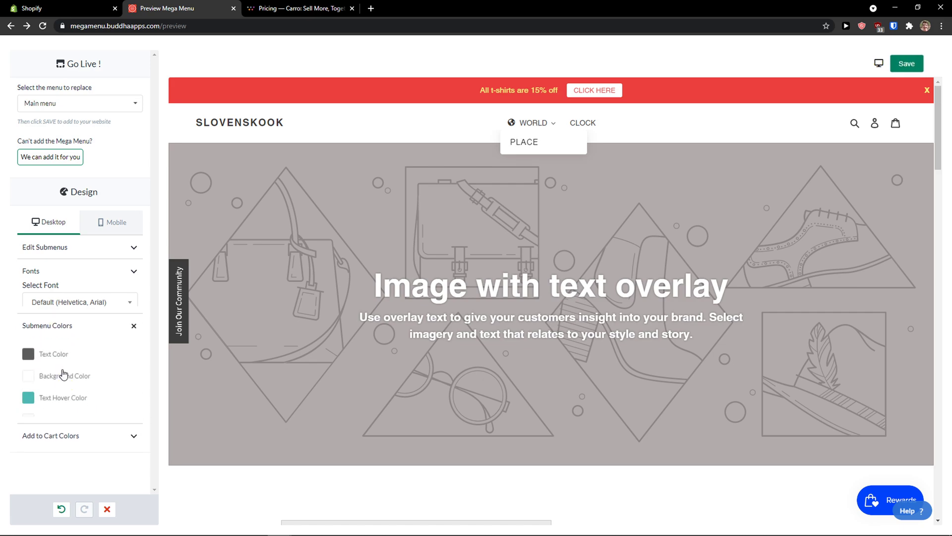
{"action": "left_click", "coordinate": [100, 428]}
{"action": "left_click", "coordinate": [109, 224]}
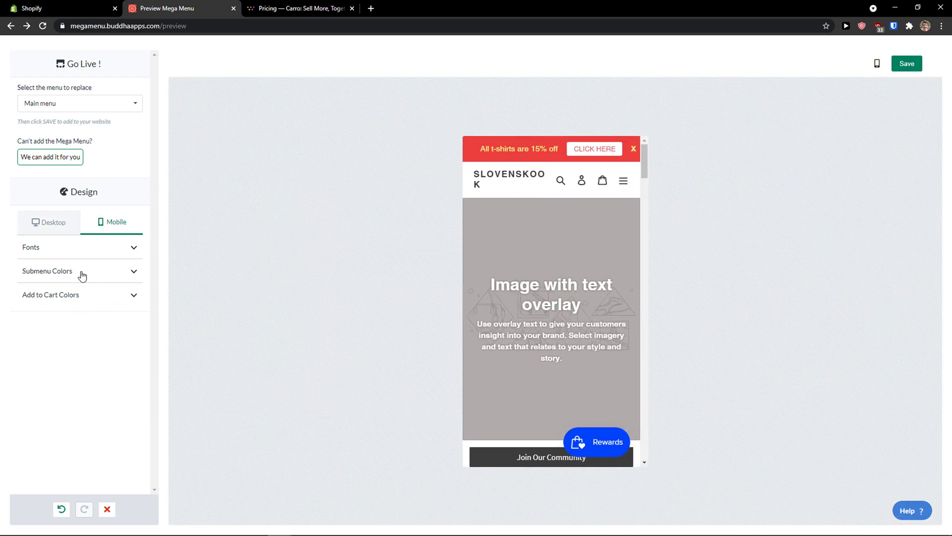
{"action": "left_click", "coordinate": [82, 250]}
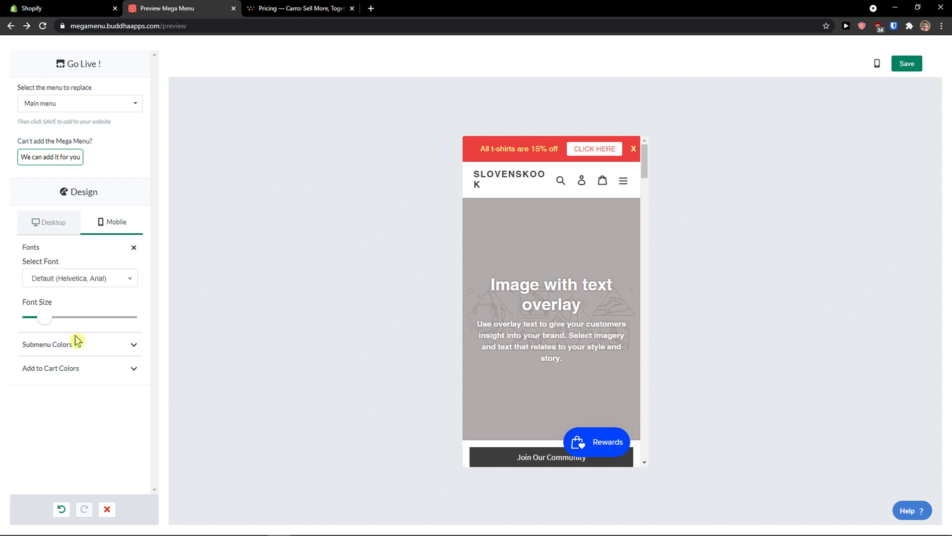